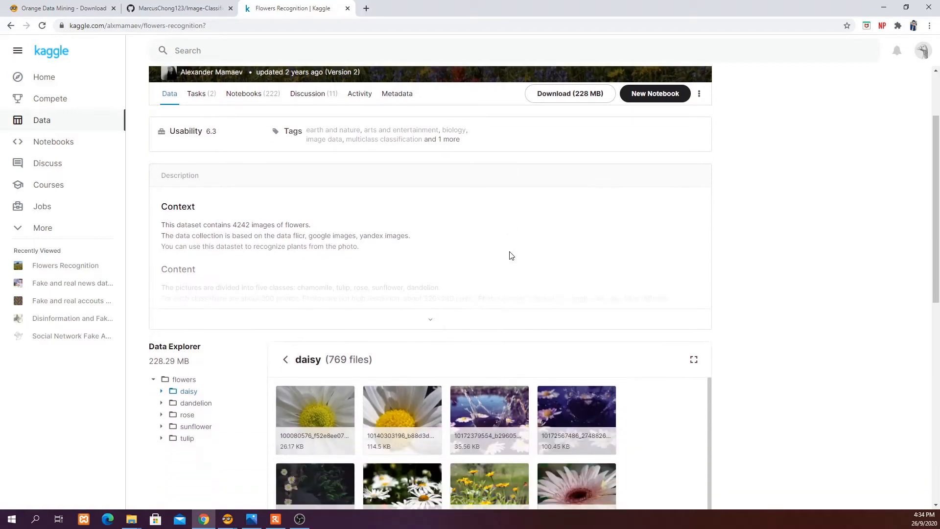
# Examine the Flowers Recognition dataset page on Kaggle and its daisy image folder
pyautogui.click(570, 98)
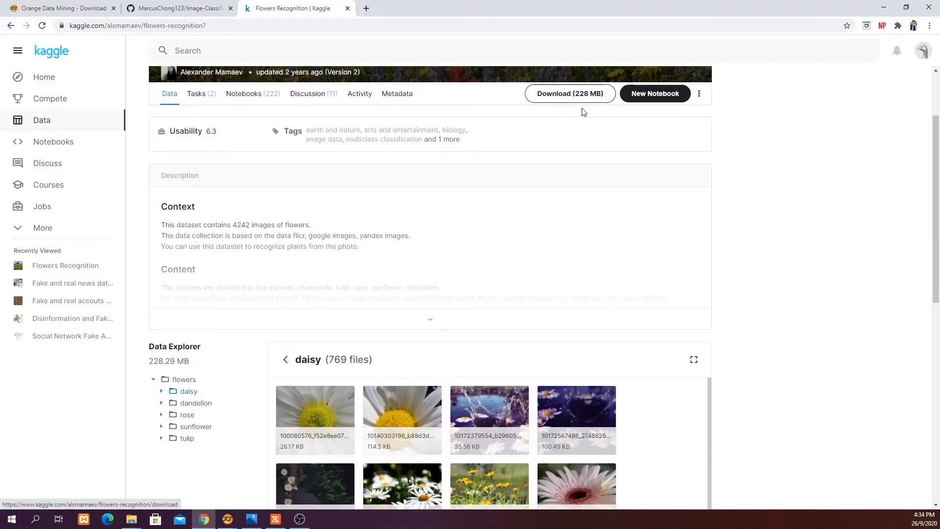
pyautogui.scroll(-3, 401, 209)
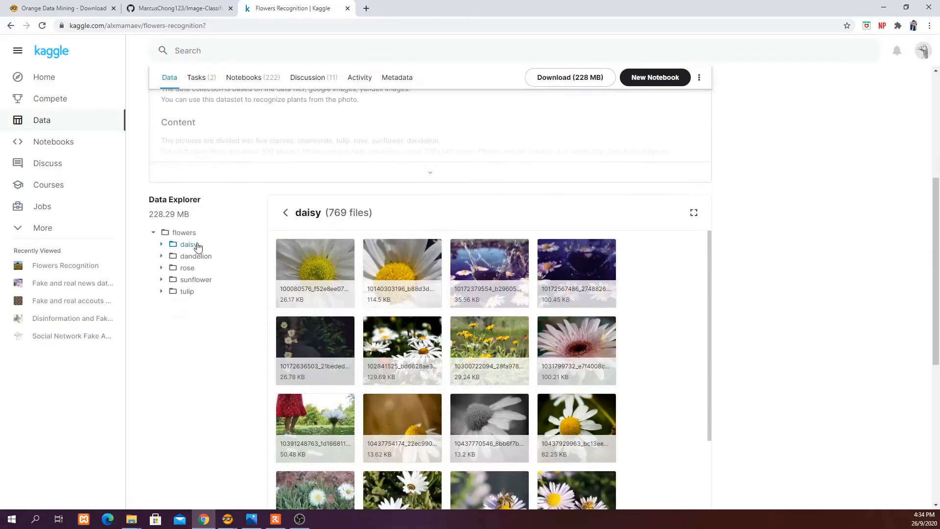
pyautogui.scroll(-1, 177, 353)
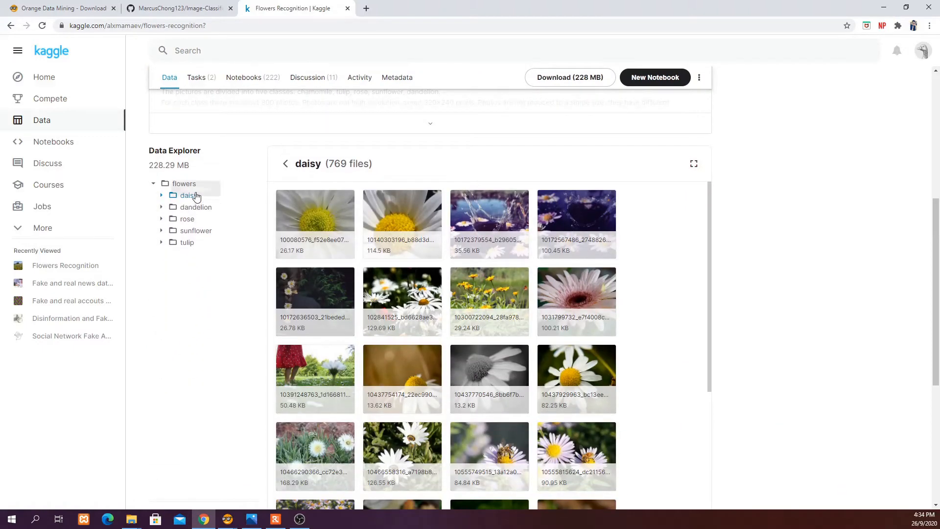
pyautogui.scroll(5, 246, 208)
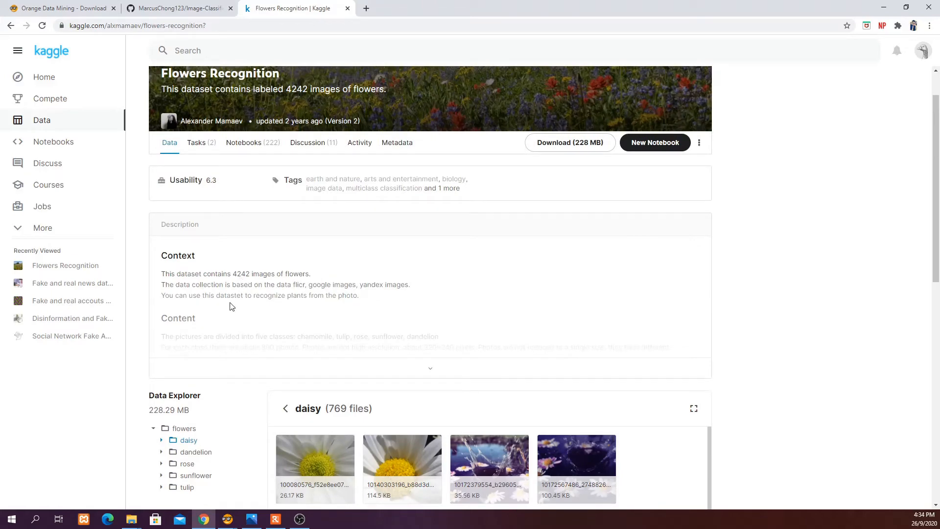
pyautogui.scroll(-3, 231, 306)
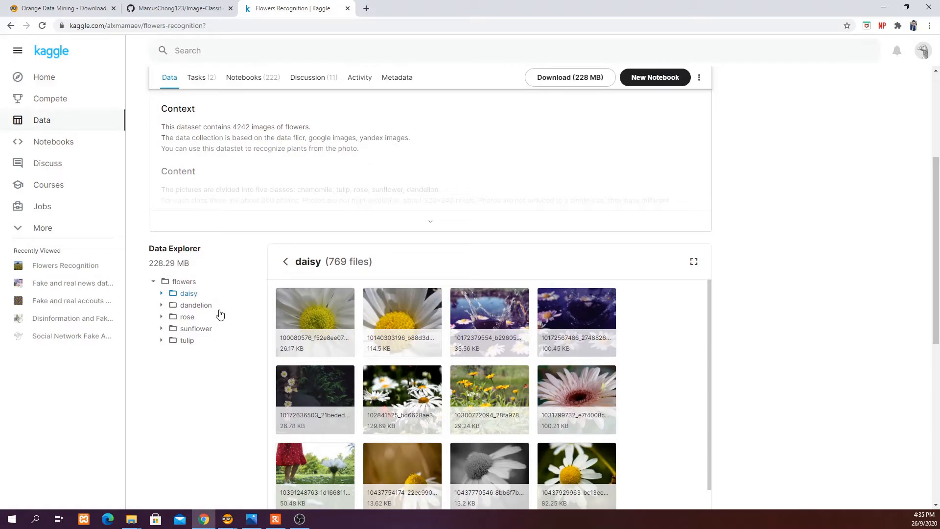
pyautogui.scroll(-1, 216, 323)
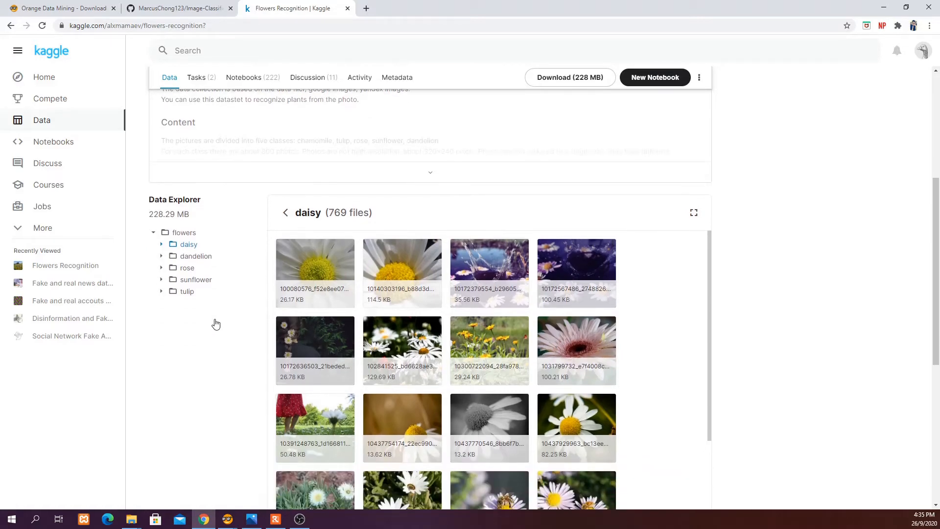
pyautogui.scroll(-3, 247, 292)
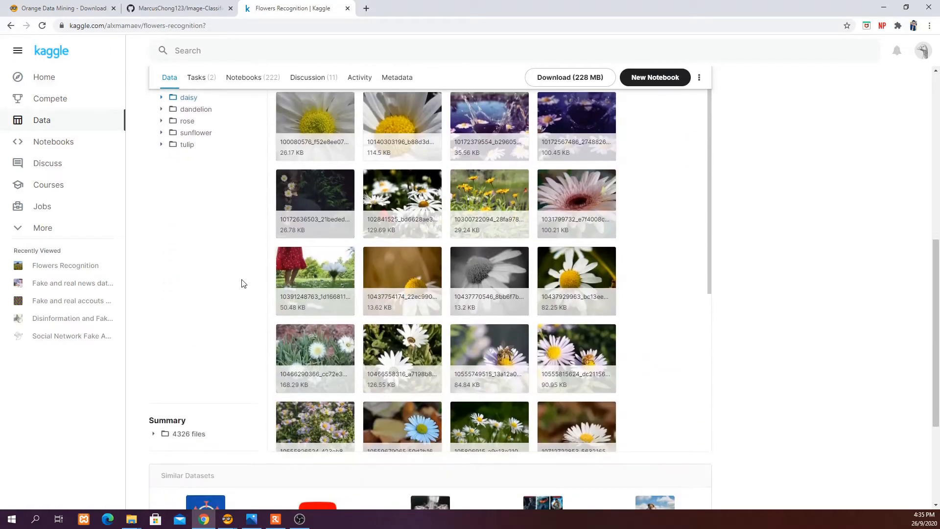
pyautogui.scroll(3, 231, 300)
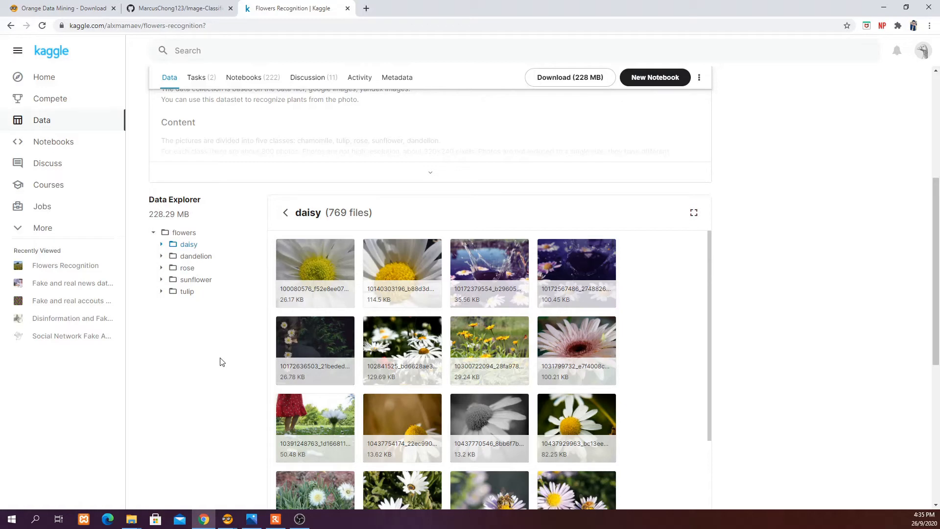
# Switch to Orange to view the completed image classification workflow
pyautogui.click(227, 520)
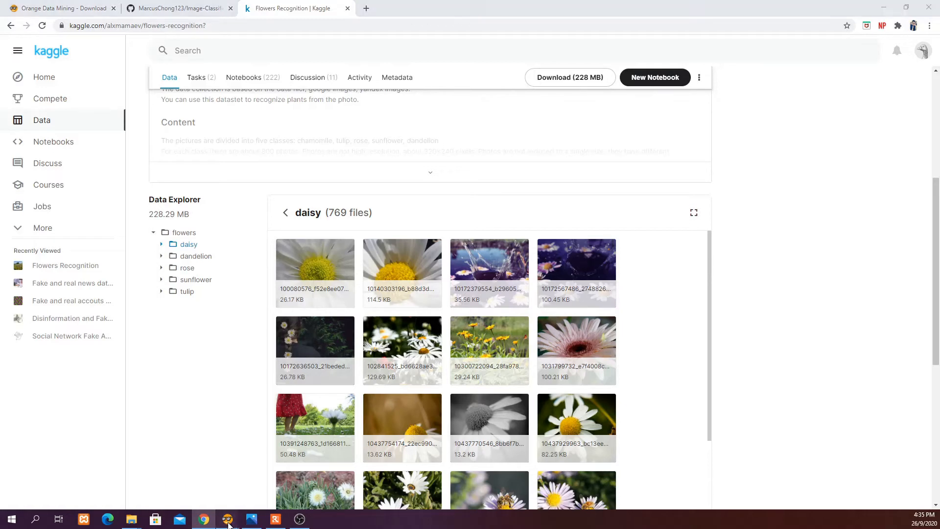
pyautogui.click(254, 490)
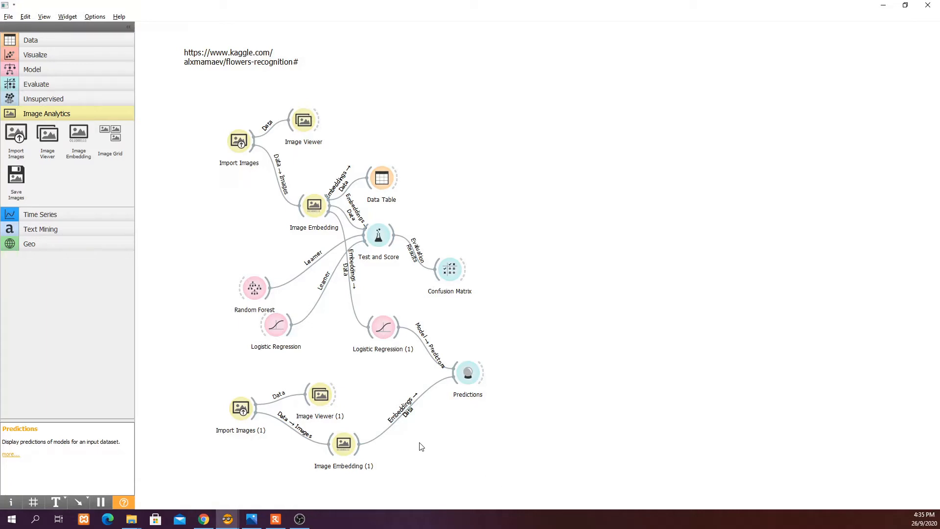
# Review the Image-Classification-without-Coding GitHub repository and open its test image of roses
pyautogui.click(212, 524)
pyautogui.click(186, 9)
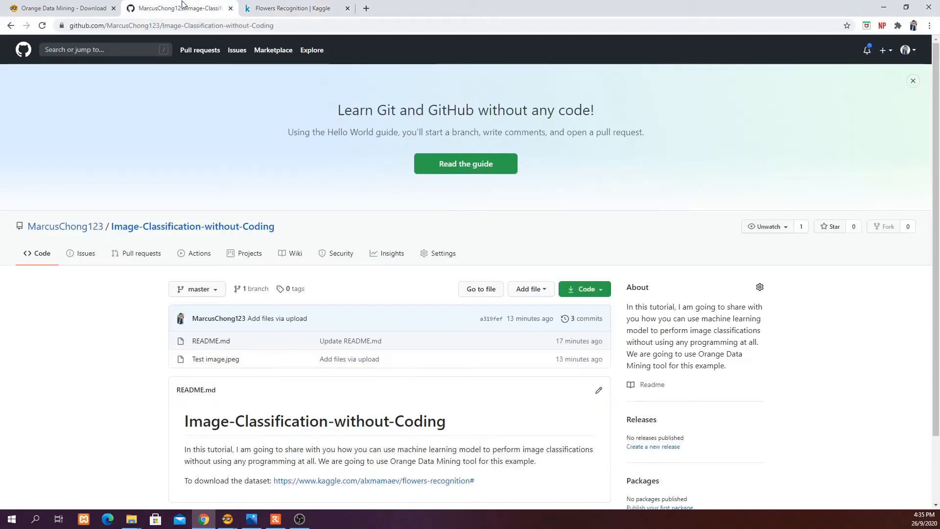
pyautogui.scroll(-2, 96, 347)
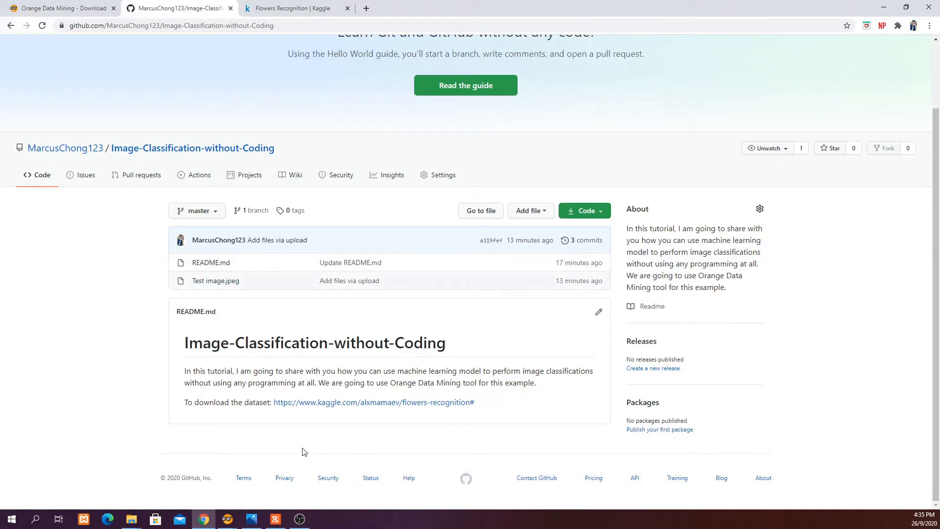
pyautogui.click(251, 519)
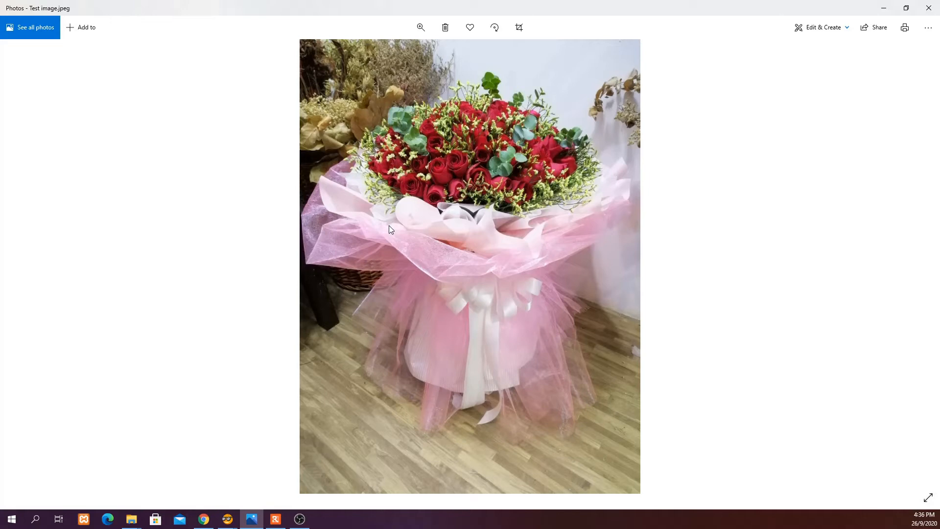
pyautogui.click(884, 8)
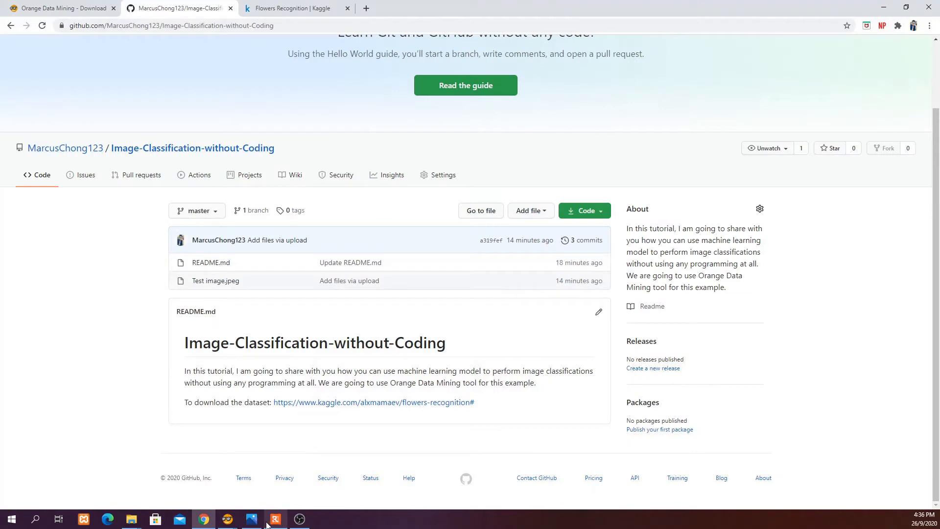
# Delete all widgets and links from the Orange canvas, keeping the dataset URL note
pyautogui.moveTo(229, 522)
pyautogui.click(257, 480)
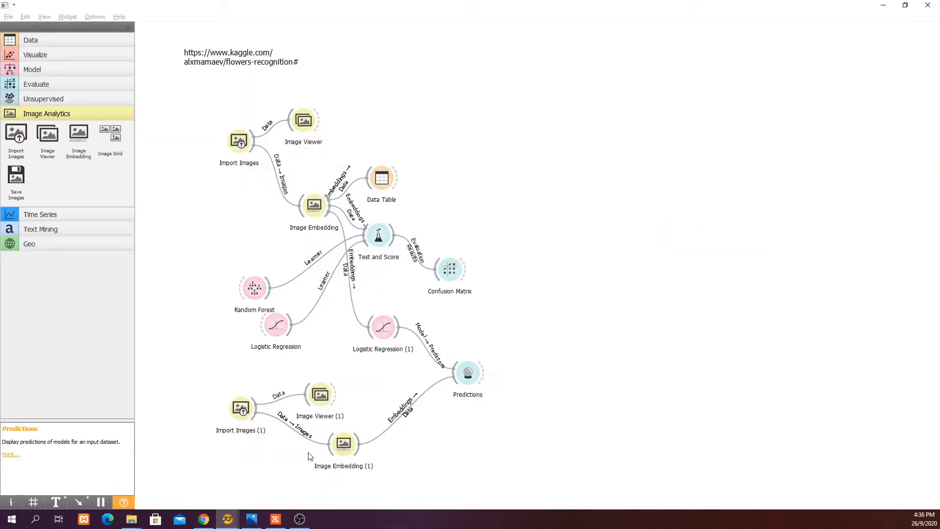
pyautogui.moveTo(508, 489); pyautogui.dragTo(201, 113)
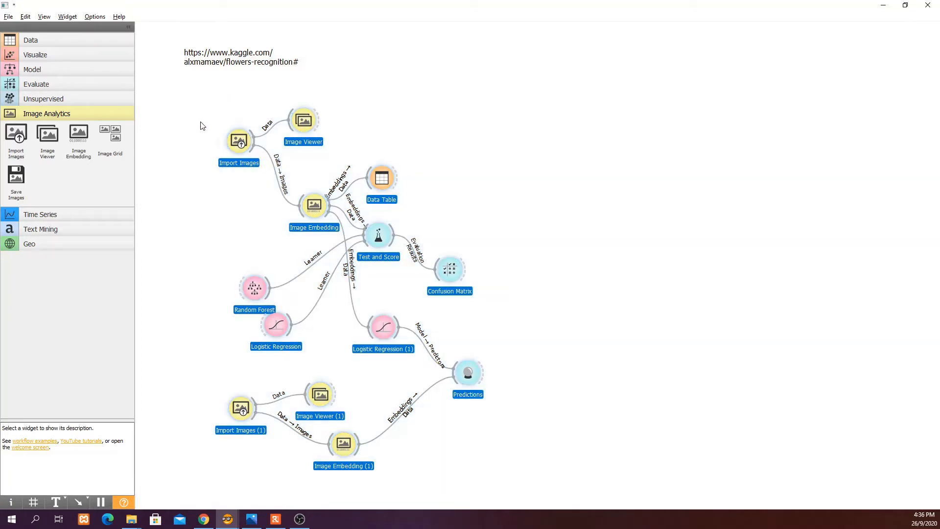
pyautogui.press('Delete')
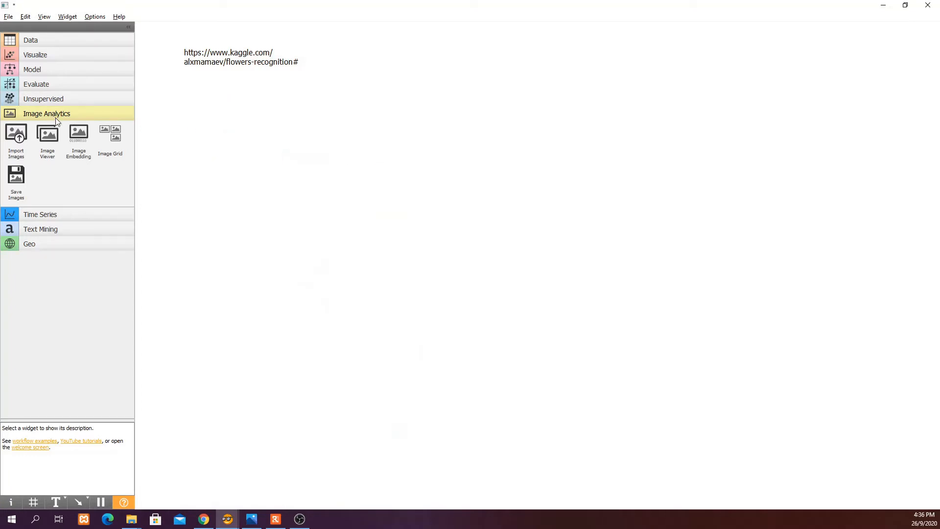
# Open the add-ons list to check the installed Image Analytics add-on, closing it without changes
pyautogui.click(94, 17)
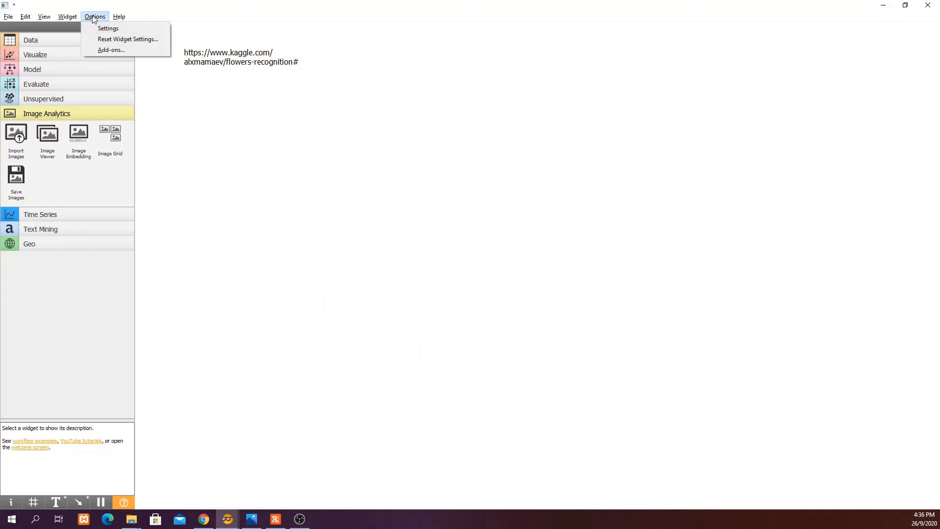
pyautogui.click(110, 51)
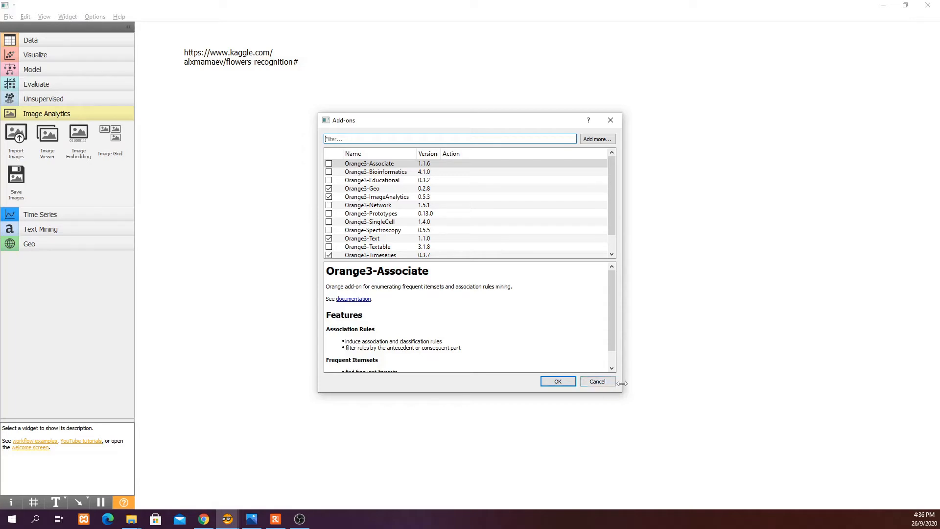
pyautogui.click(585, 382)
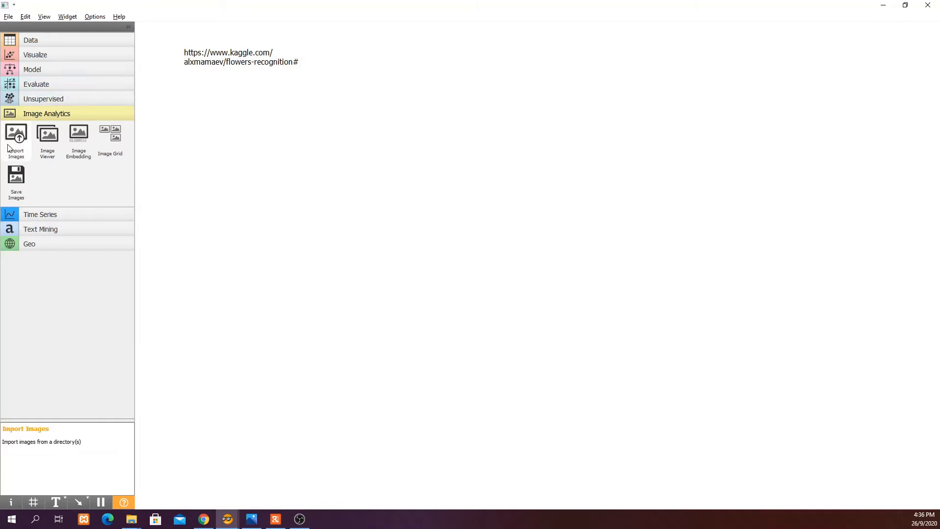
# Add an Import Images widget and set its image directory to the flowers folder
pyautogui.moveTo(17, 136); pyautogui.dragTo(211, 128)
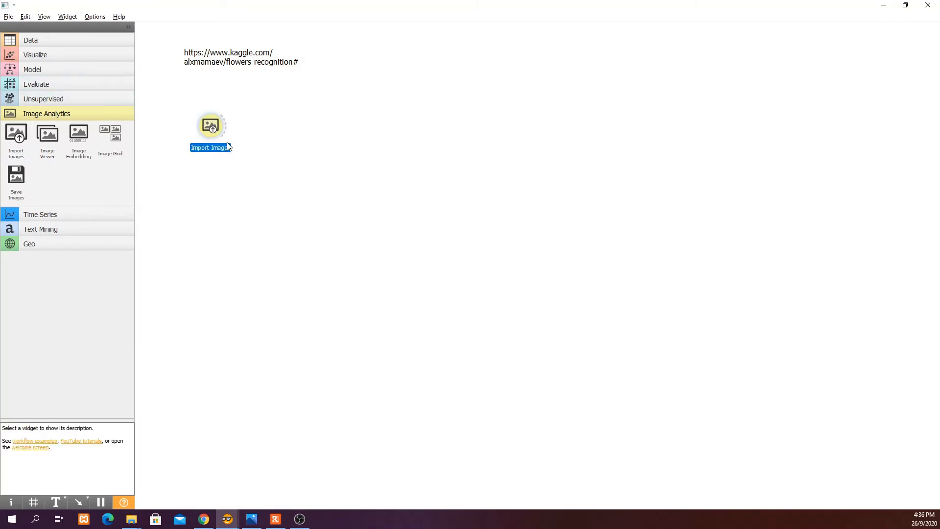
pyautogui.doubleClick(218, 130)
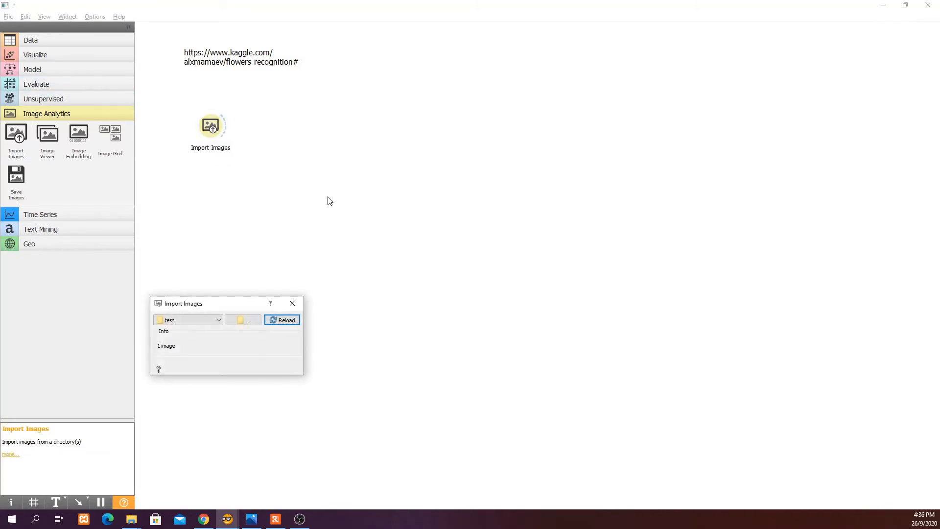
pyautogui.click(255, 322)
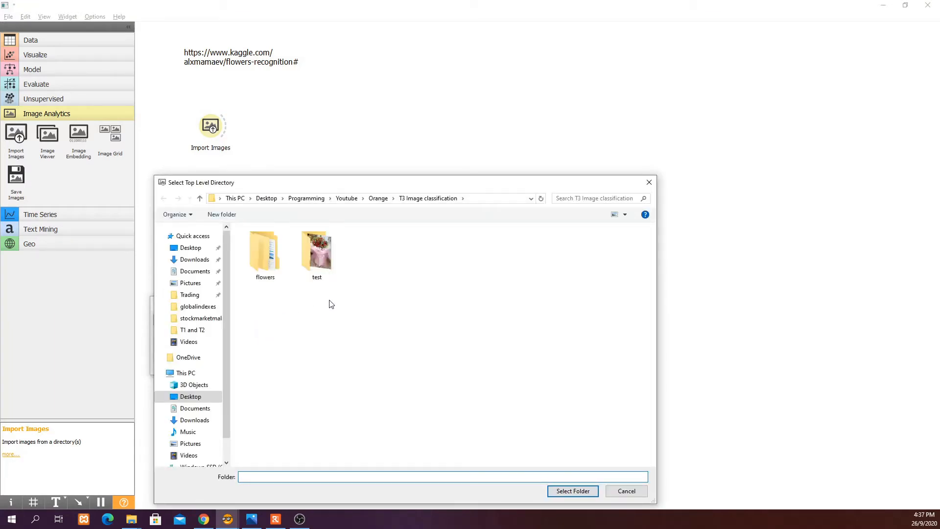
pyautogui.click(273, 265)
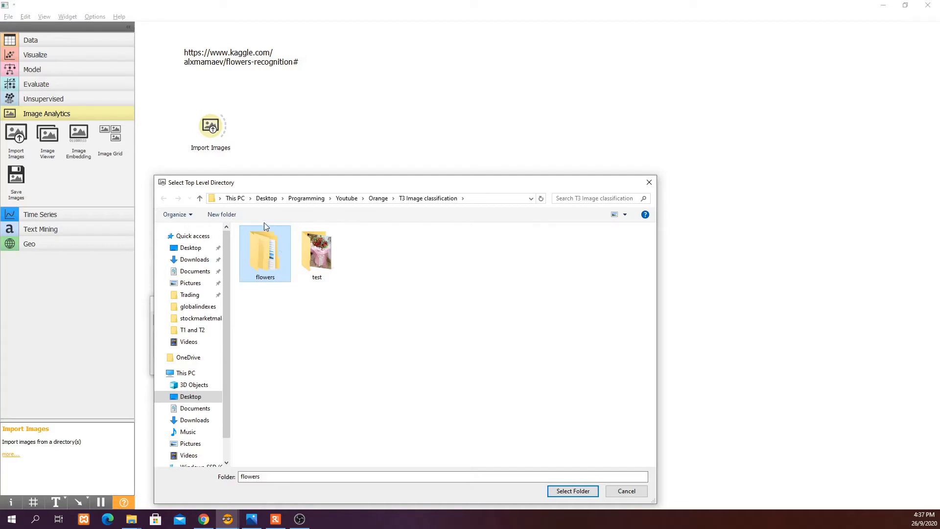
pyautogui.click(552, 490)
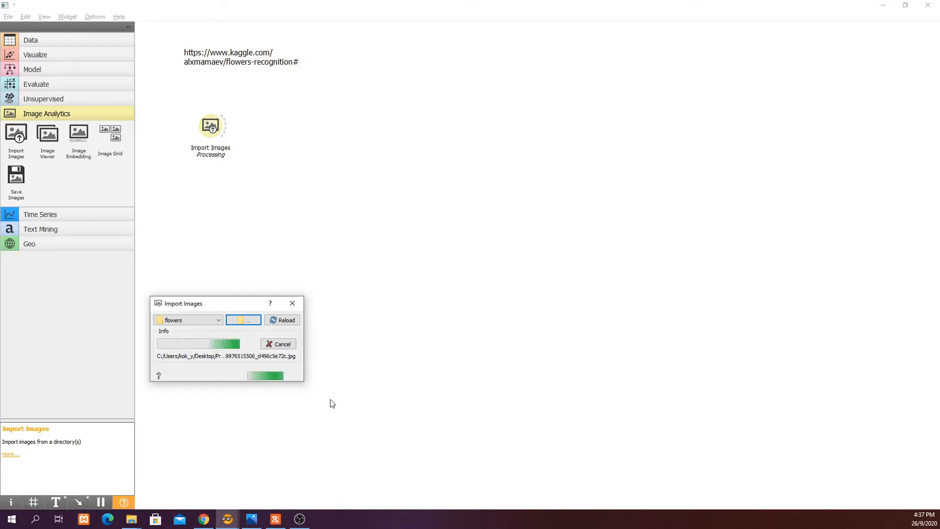
pyautogui.click(300, 302)
pyautogui.doubleClick(210, 127)
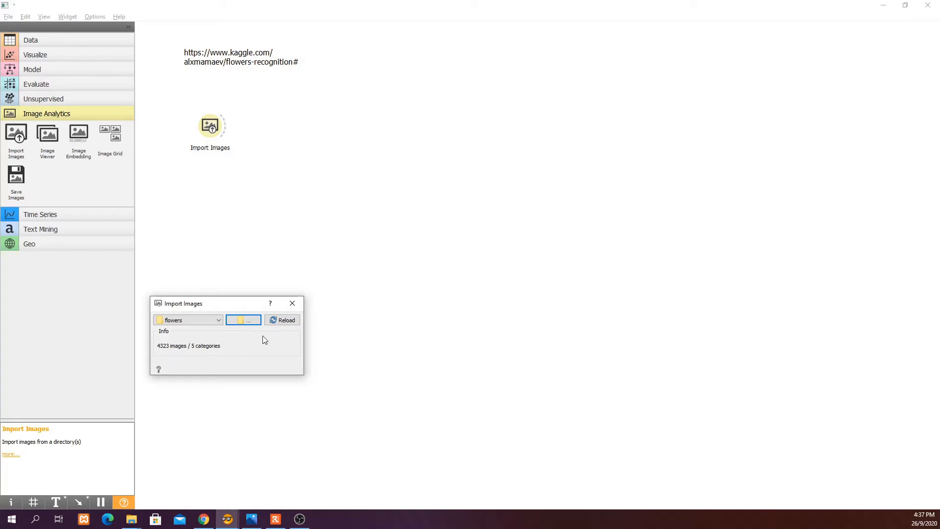
pyautogui.click(292, 304)
# Connect a new Image Viewer widget to the Import Images output
pyautogui.moveTo(228, 128); pyautogui.dragTo(308, 108)
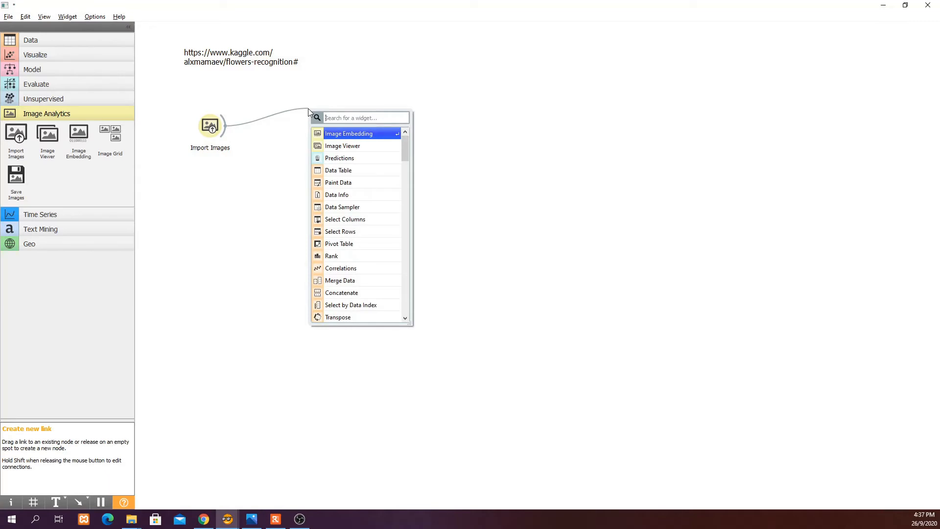
pyautogui.click(335, 147)
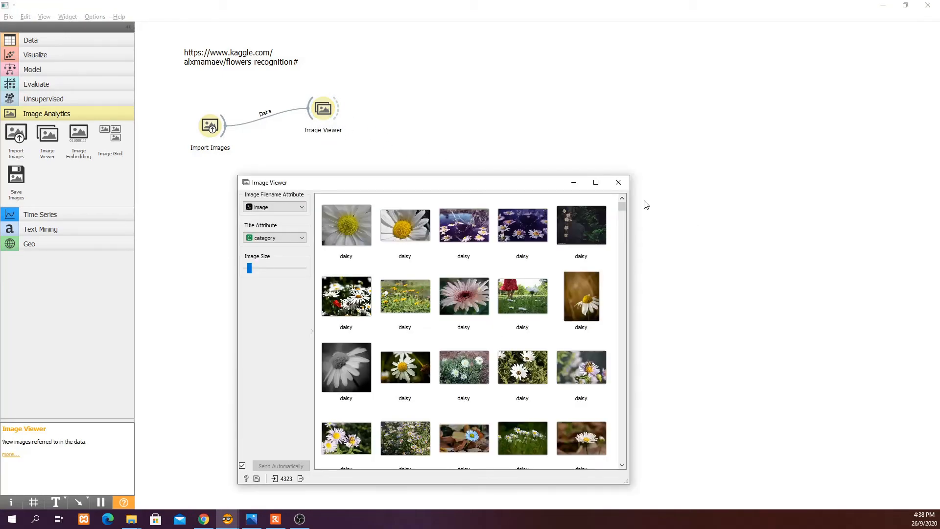
pyautogui.click(619, 182)
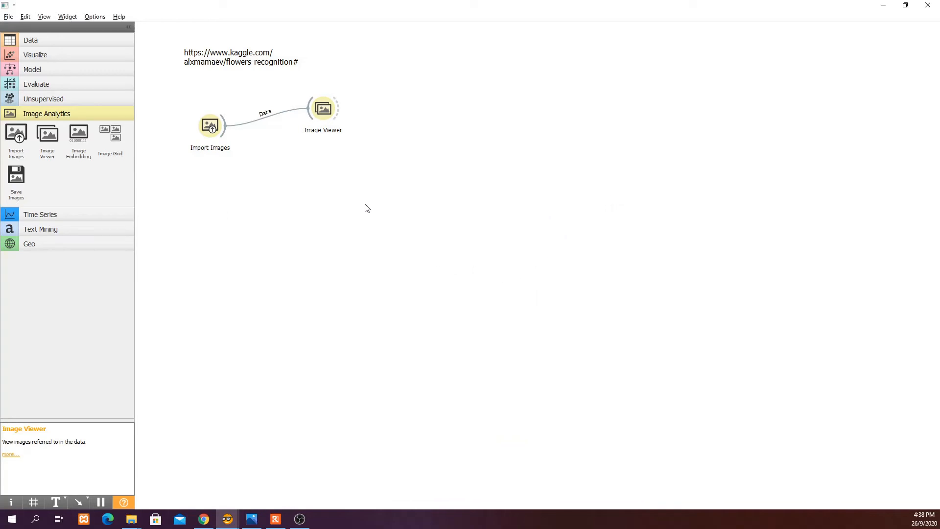
# Browse the imported flower images in the Image Viewer window
pyautogui.doubleClick(324, 109)
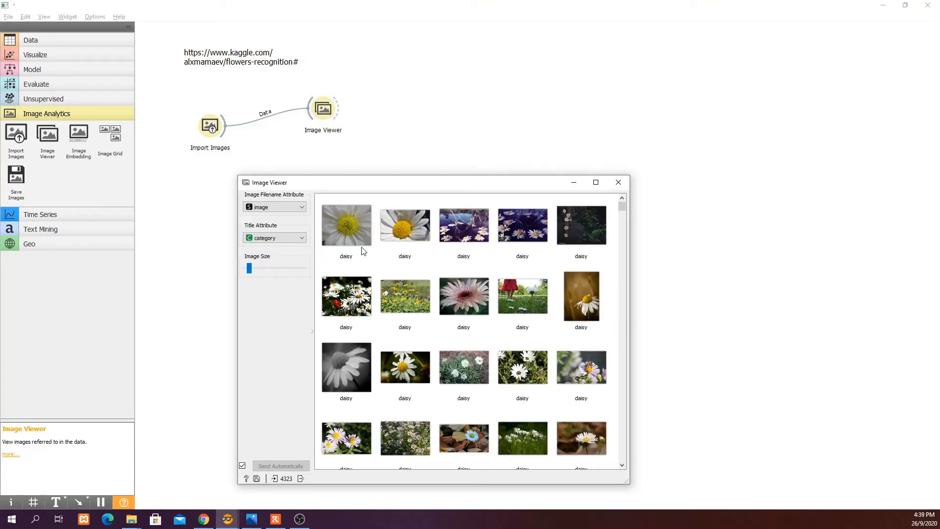
pyautogui.scroll(-2, 417, 274)
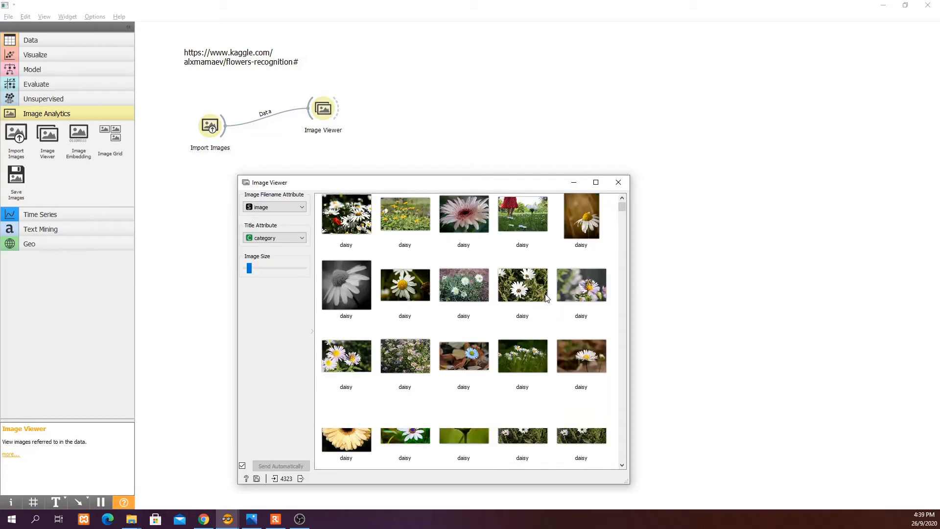
pyautogui.scroll(-2, 547, 299)
pyautogui.scroll(-2, 547, 297)
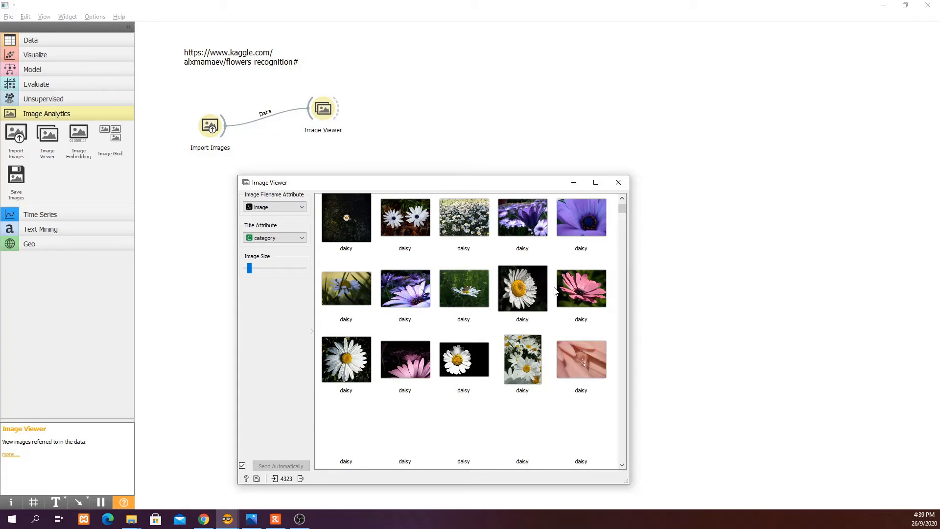
pyautogui.click(619, 183)
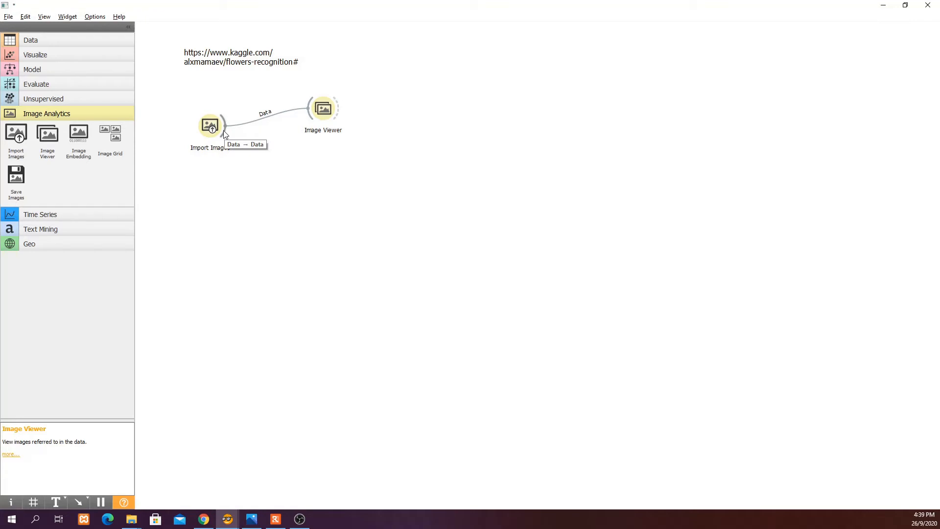
# Connect a new Image Embedding widget to the Import Images output
pyautogui.moveTo(223, 130); pyautogui.dragTo(302, 187)
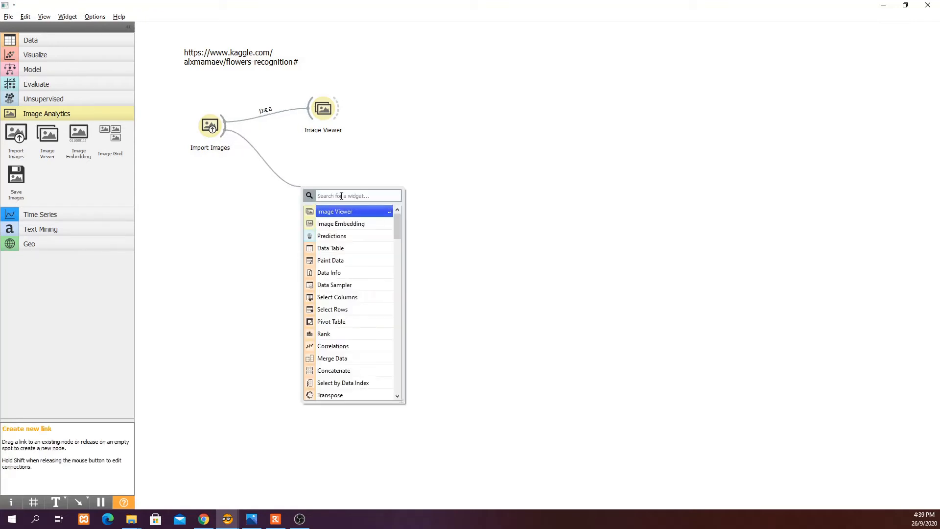
pyautogui.press('Down')
pyautogui.press('Return')
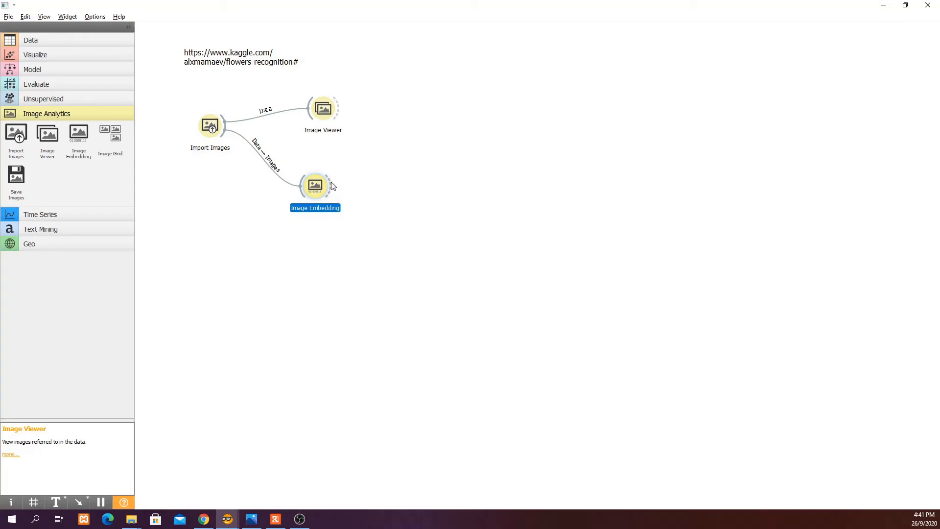
# Attach a Data Table widget to the Image Embedding output
pyautogui.moveTo(333, 185); pyautogui.dragTo(352, 172)
pyautogui.click(392, 219)
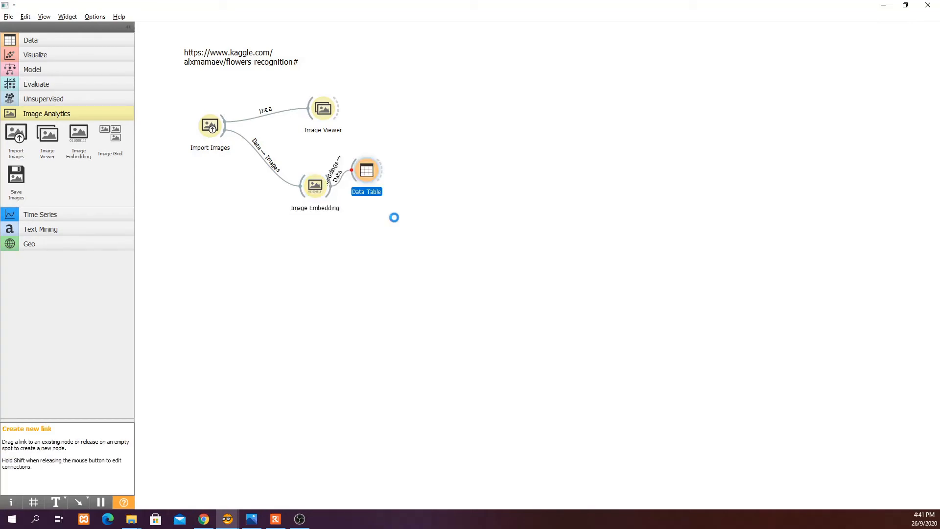
# Open the Data Table and scroll through the image embedding feature columns
pyautogui.doubleClick(368, 175)
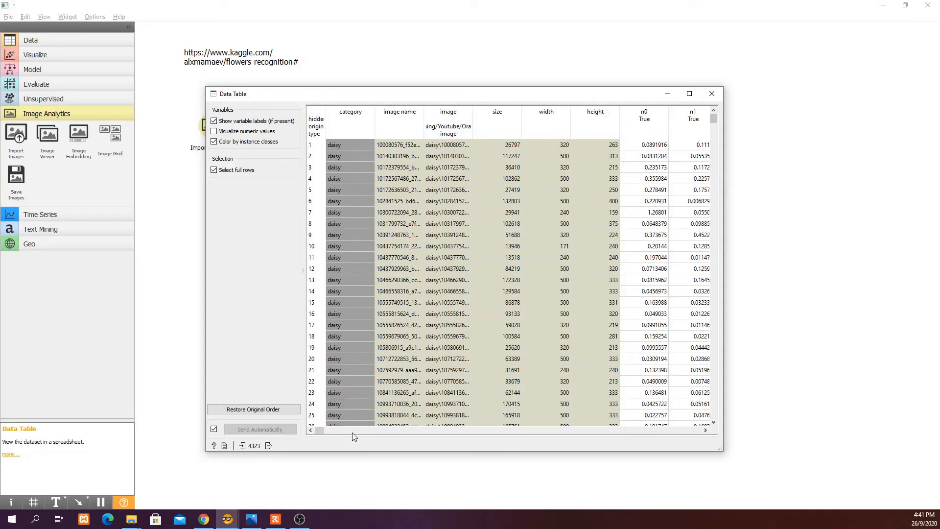
pyautogui.moveTo(318, 430); pyautogui.dragTo(711, 441)
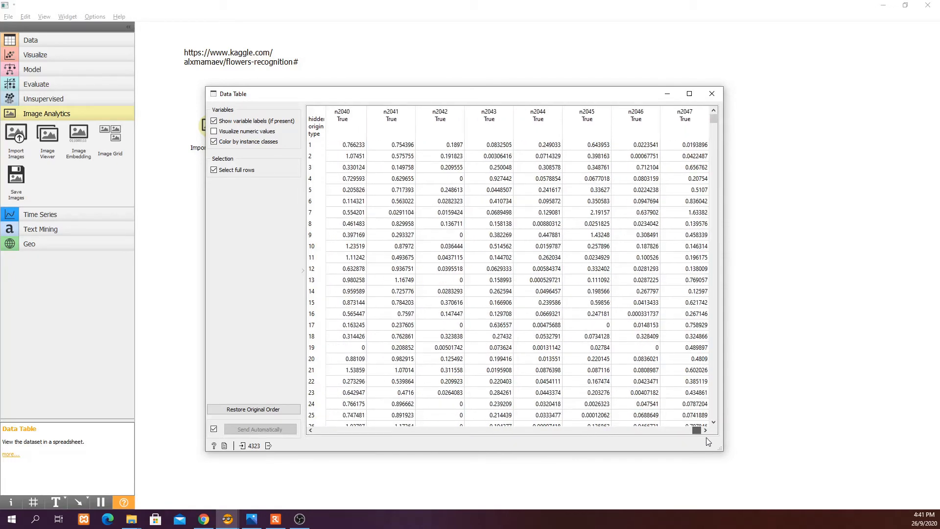
pyautogui.moveTo(704, 442); pyautogui.dragTo(304, 443)
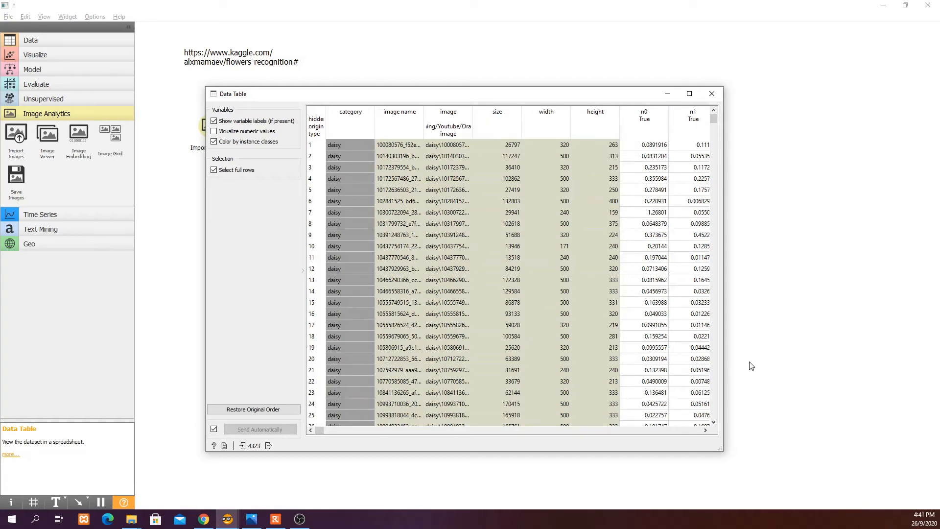
pyautogui.click(713, 95)
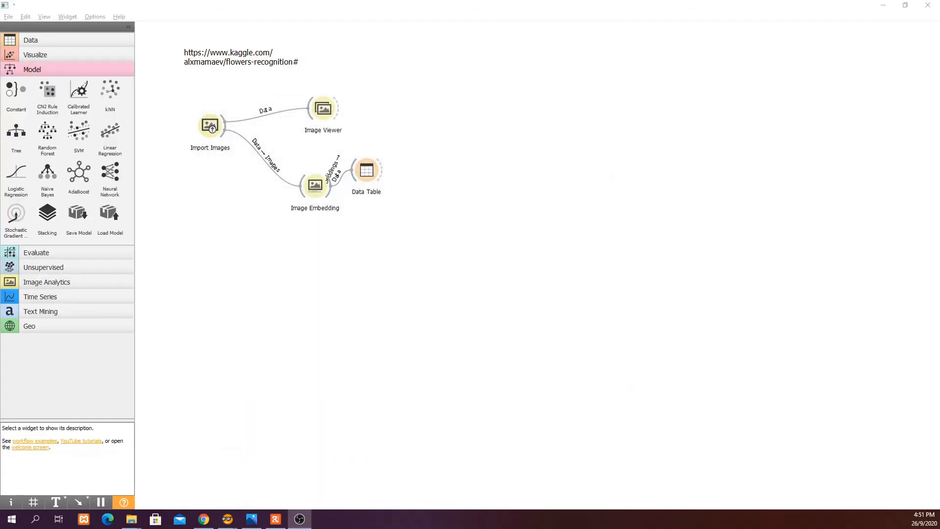
# Connect a new Test and Score widget to the Image Embedding output and open its settings
pyautogui.click(334, 199)
pyautogui.moveTo(333, 199); pyautogui.dragTo(369, 249)
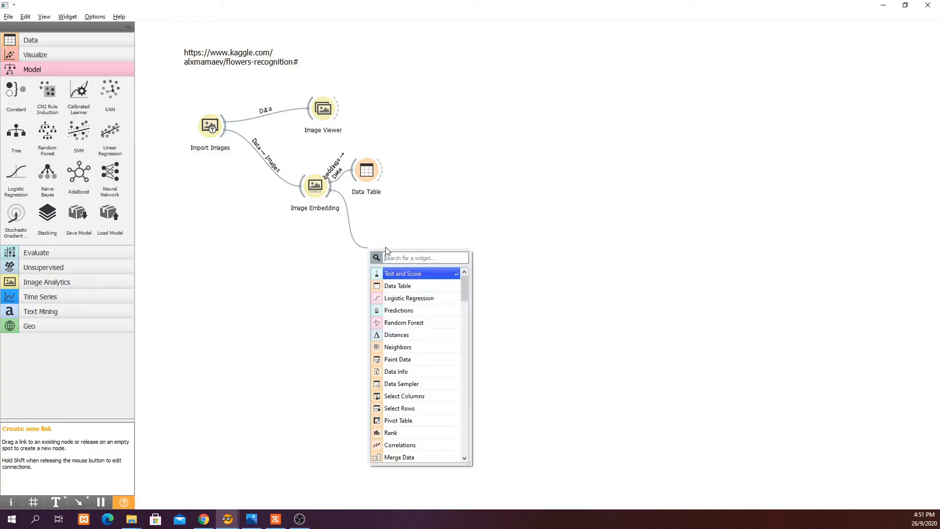
pyautogui.click(411, 276)
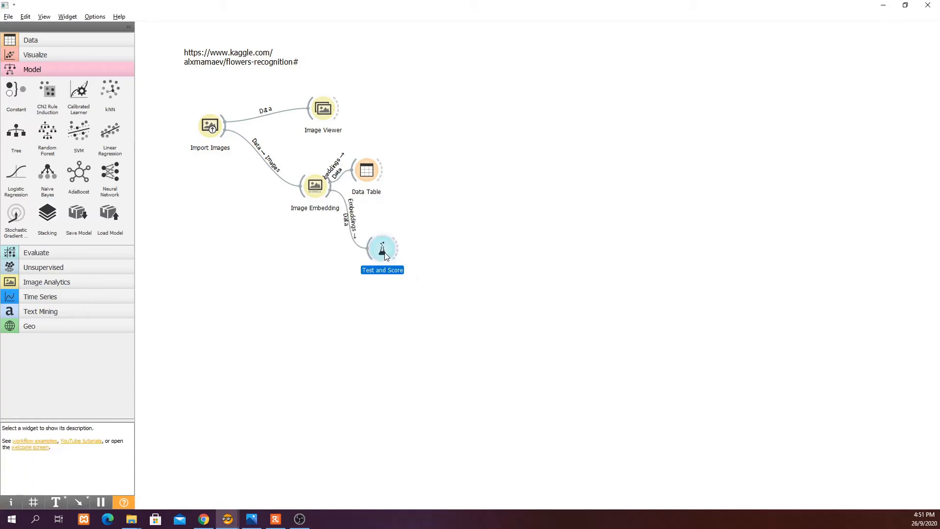
pyautogui.doubleClick(385, 253)
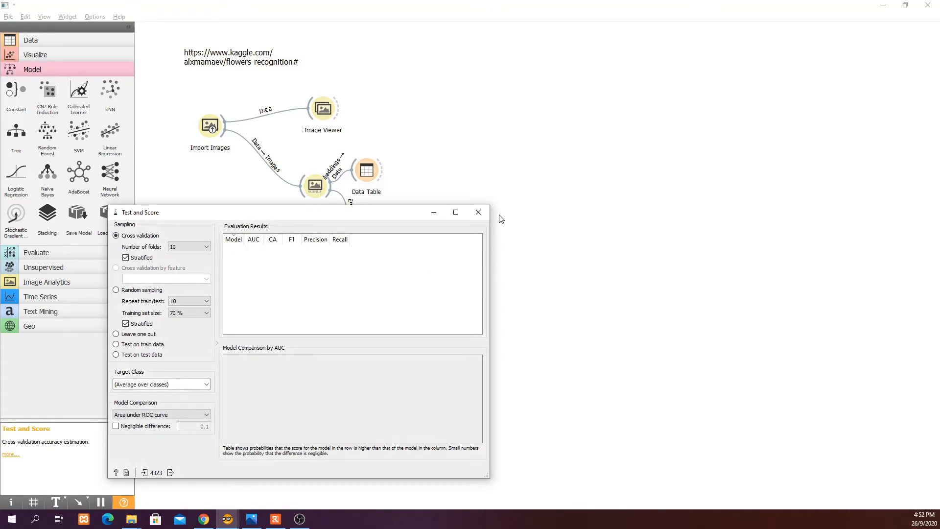
pyautogui.click(485, 214)
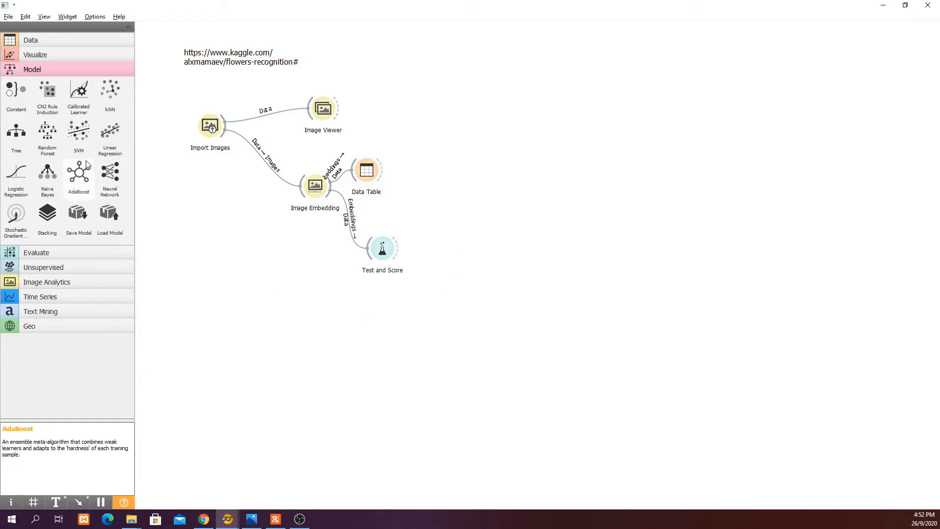
# Add Logistic Regression and Random Forest learners to the canvas and connect both to Test and Score
pyautogui.moveTo(17, 175); pyautogui.dragTo(250, 278)
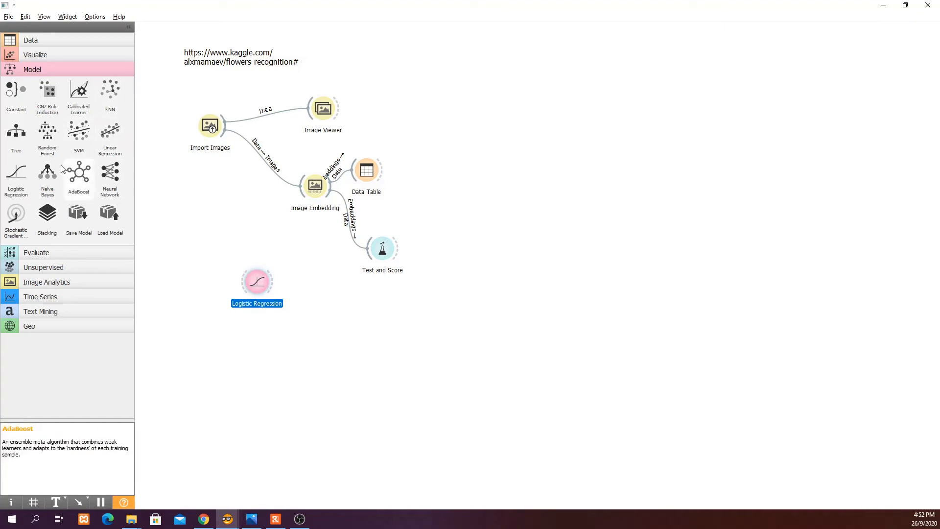
pyautogui.moveTo(50, 135); pyautogui.dragTo(277, 329)
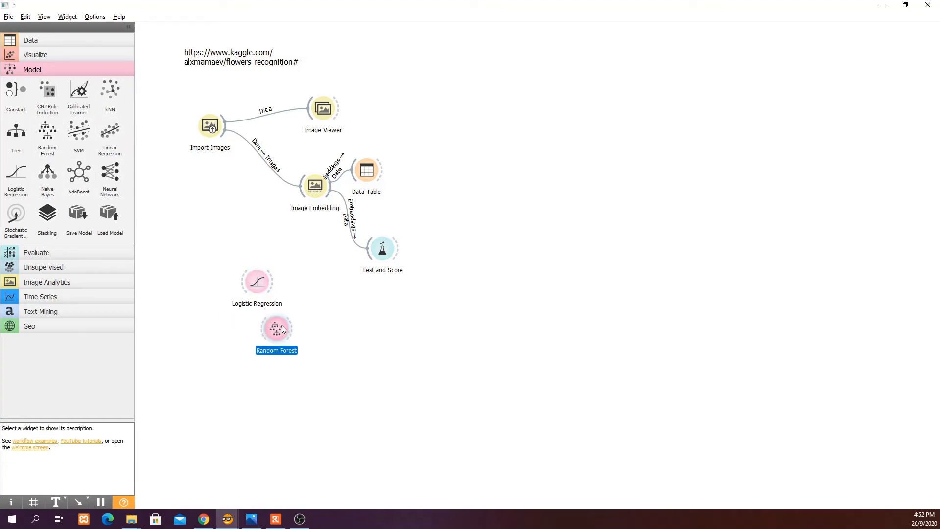
pyautogui.moveTo(278, 283); pyautogui.dragTo(382, 249)
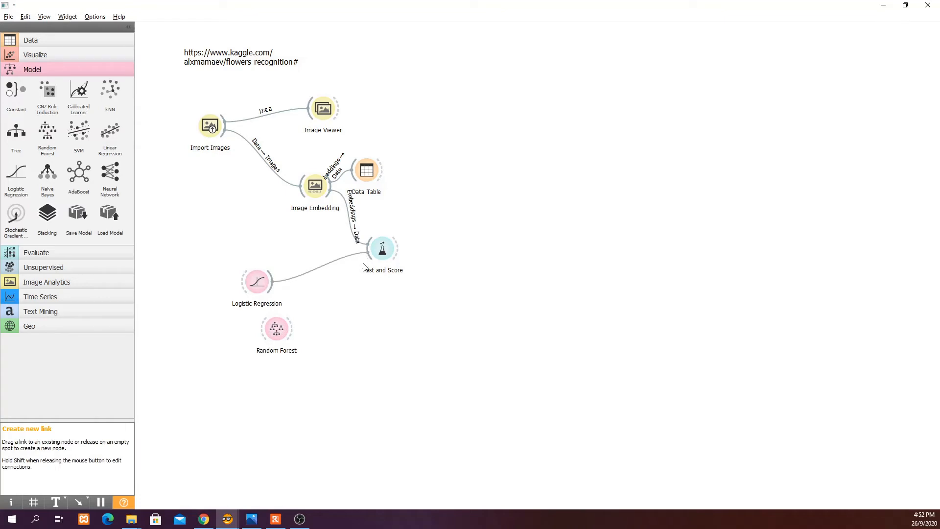
pyautogui.moveTo(297, 329); pyautogui.dragTo(378, 251)
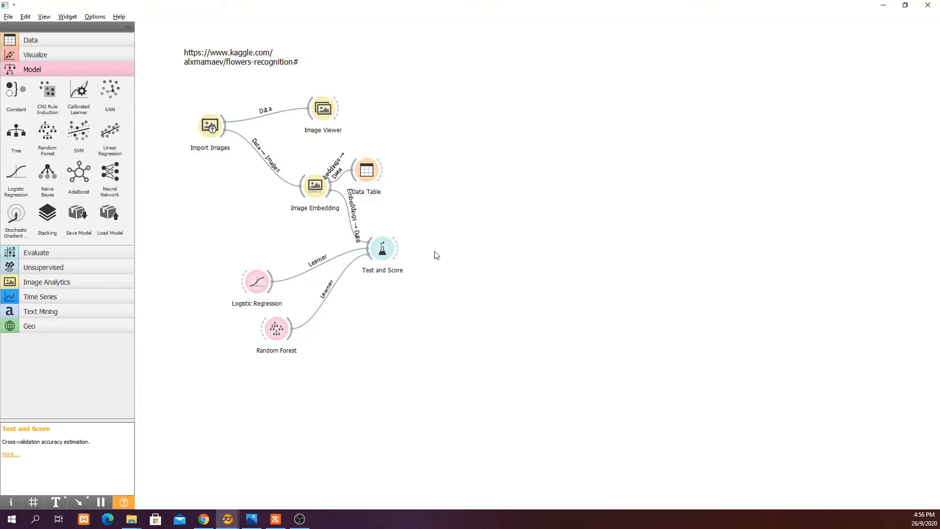
# Open Test and Score to review the cross-validation results for both models
pyautogui.doubleClick(386, 251)
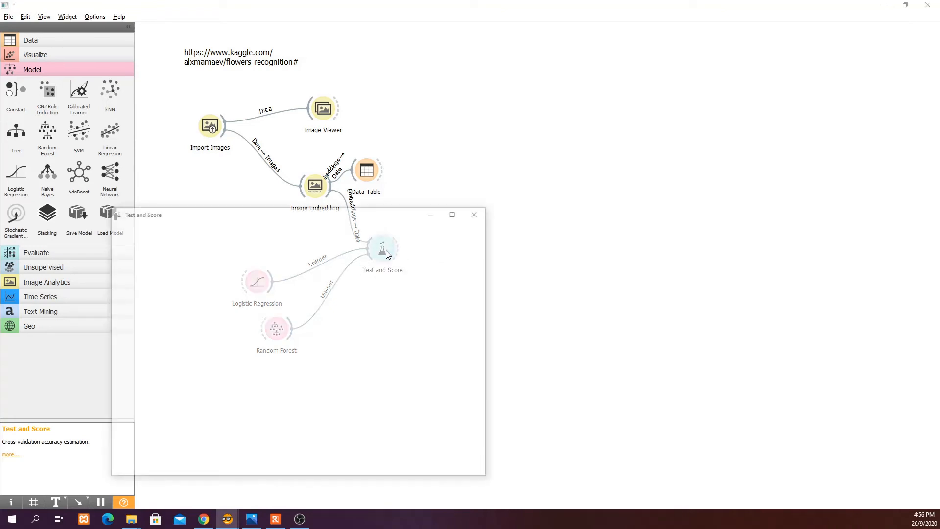
pyautogui.moveTo(406, 216); pyautogui.dragTo(614, 209)
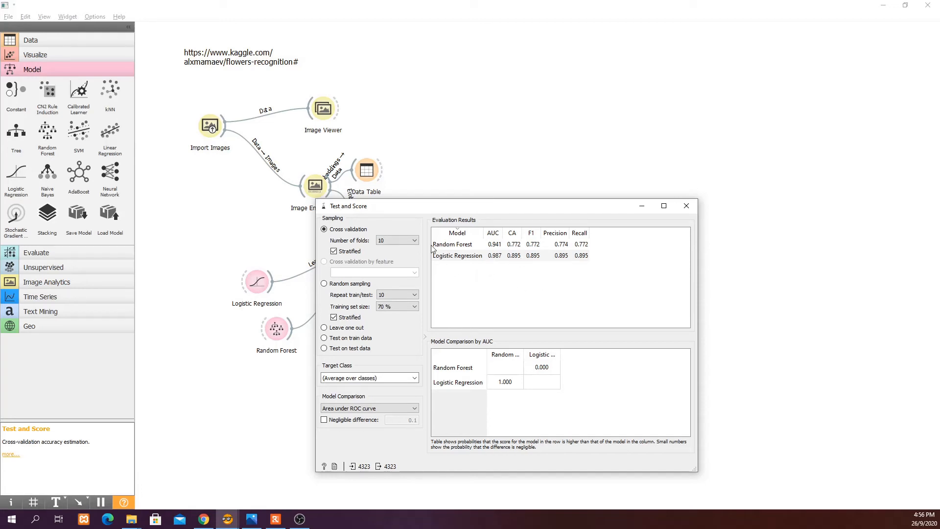
pyautogui.click(686, 209)
# Connect a Confusion Matrix to the Test and Score output, compare both models, and select Logistic Regression's misclassified instances
pyautogui.moveTo(398, 249); pyautogui.dragTo(439, 290)
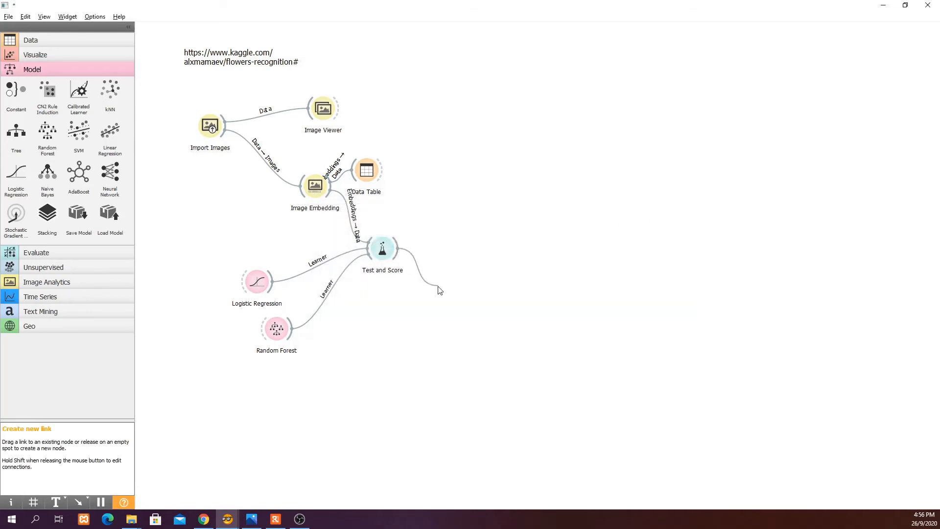
pyautogui.click(473, 309)
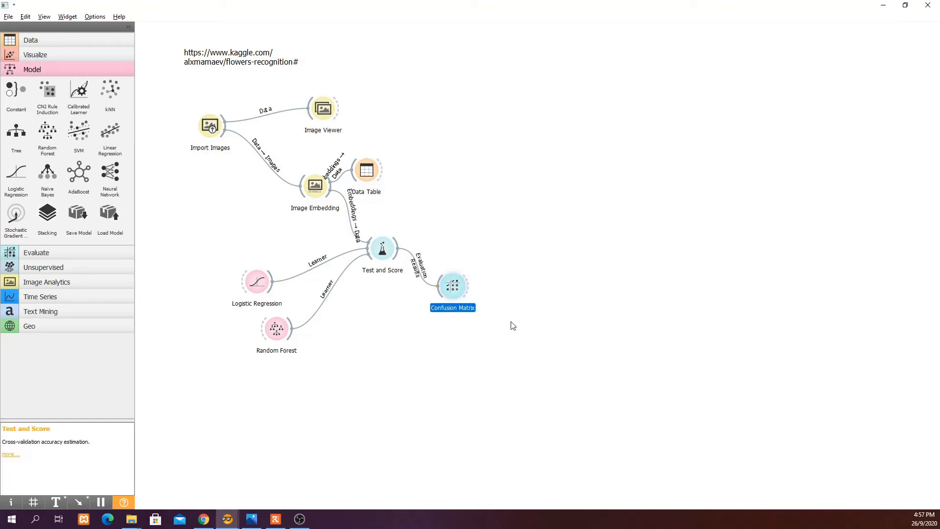
pyautogui.doubleClick(456, 289)
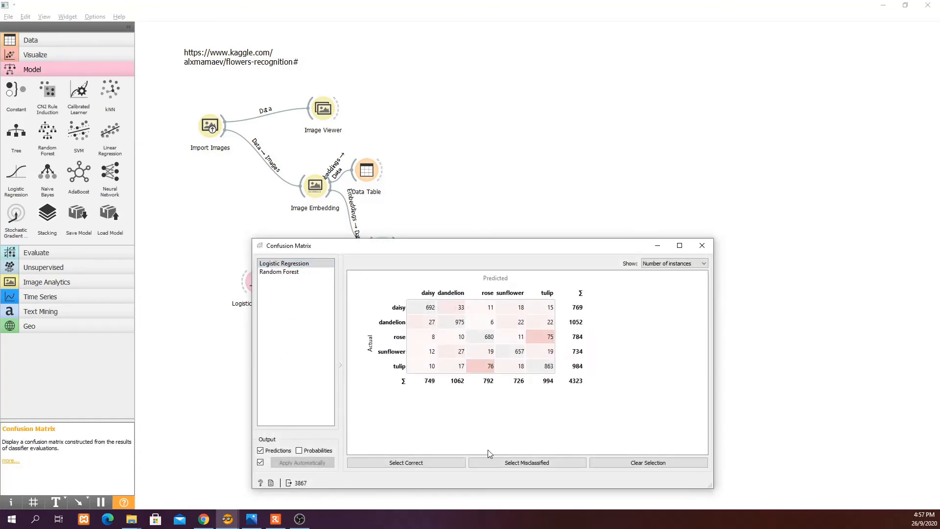
pyautogui.click(413, 462)
pyautogui.click(504, 468)
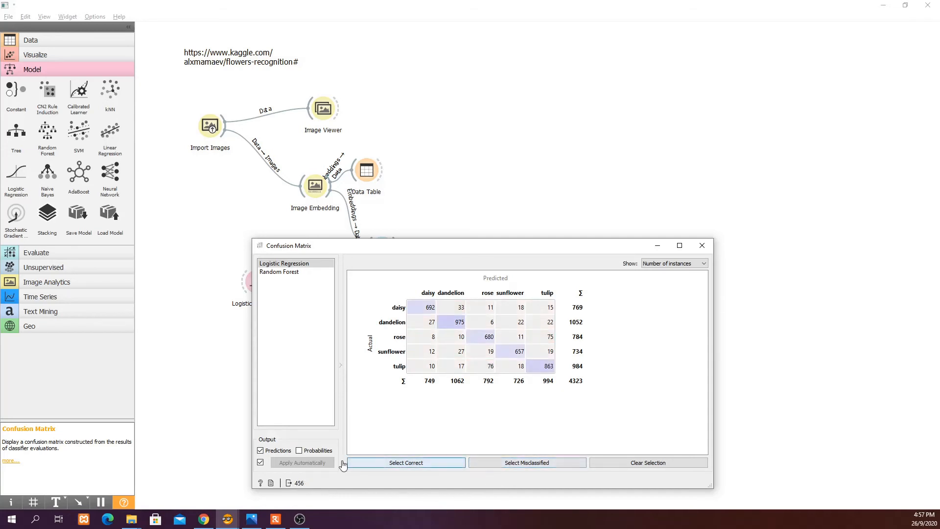
pyautogui.click(439, 465)
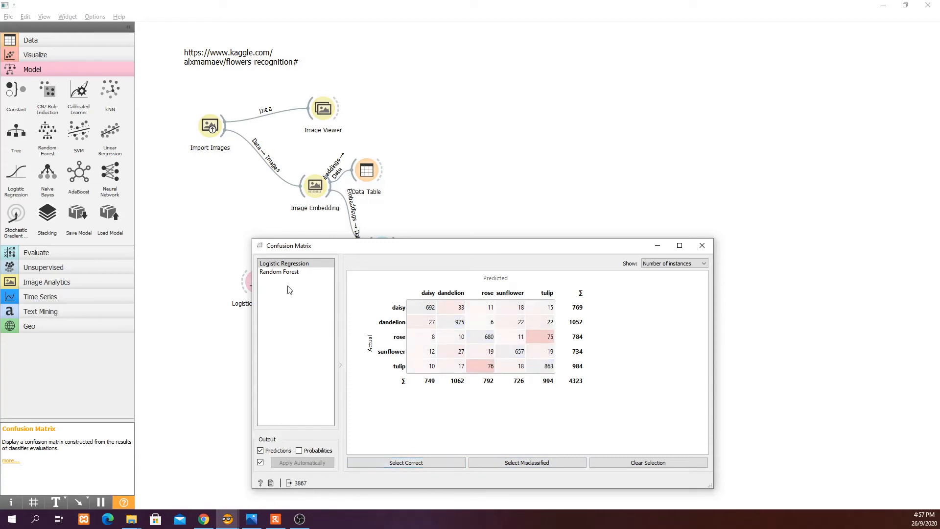
pyautogui.click(281, 272)
pyautogui.click(424, 463)
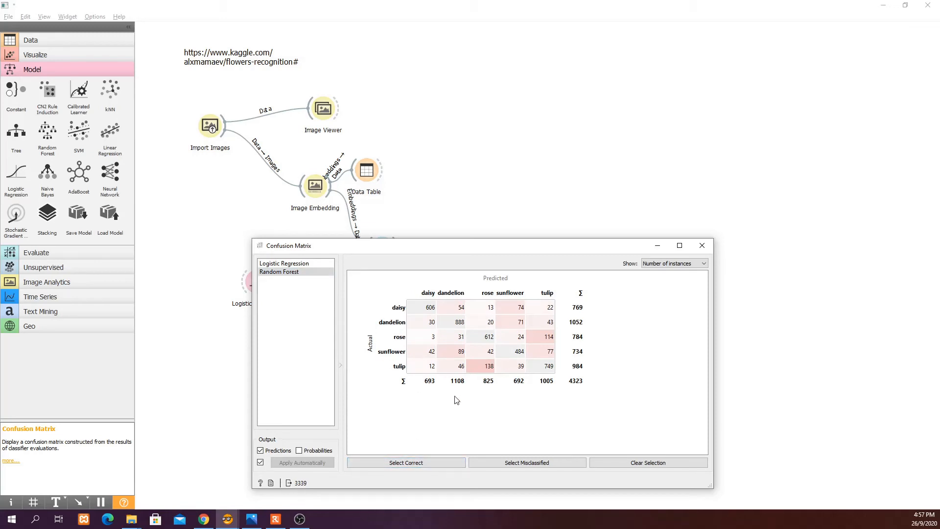
pyautogui.click(286, 266)
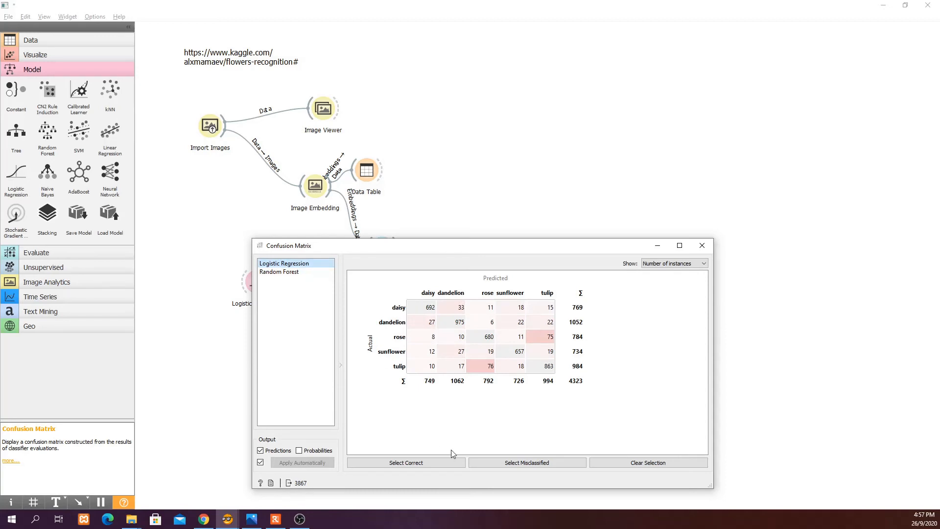
pyautogui.click(525, 467)
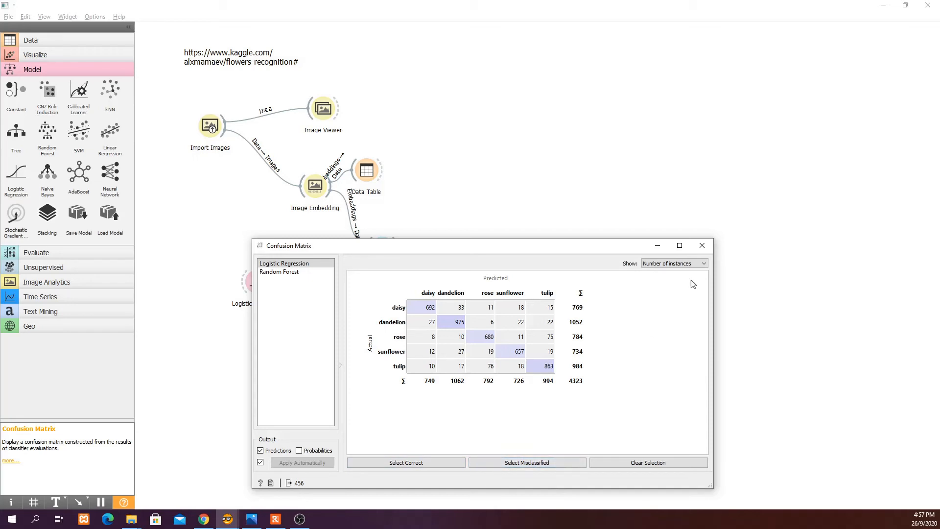
pyautogui.click(702, 246)
# Connect a new Image Viewer to the Confusion Matrix's selected data and browse the misclassified flower images
pyautogui.moveTo(473, 294); pyautogui.dragTo(511, 299)
pyautogui.click(547, 342)
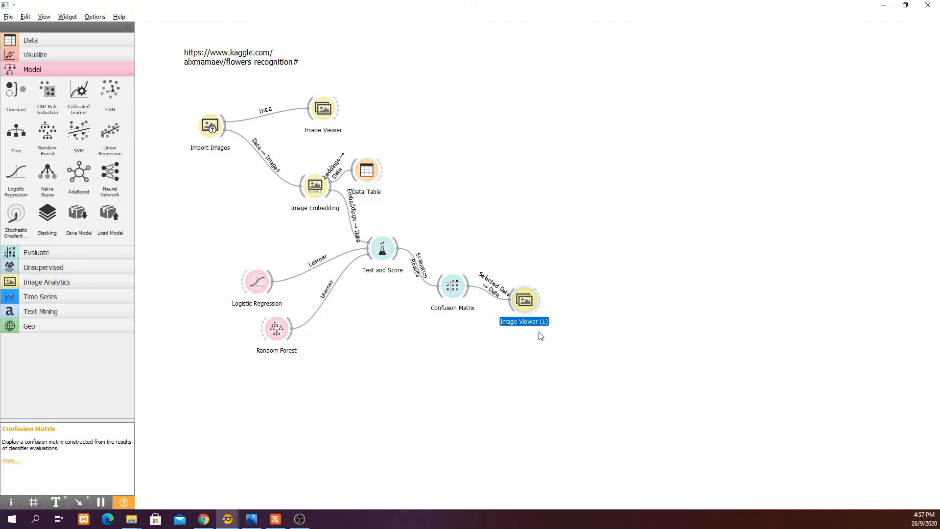
pyautogui.doubleClick(525, 304)
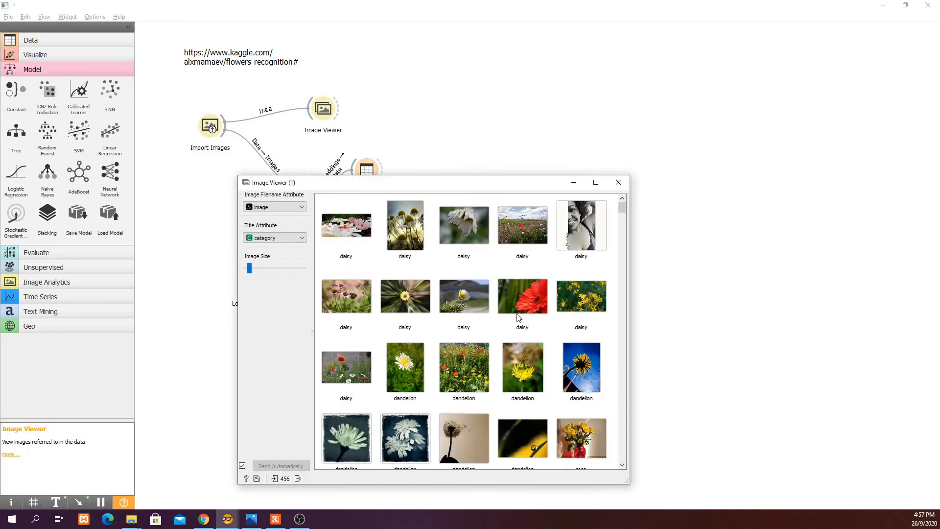
pyautogui.scroll(-1, 510, 318)
pyautogui.scroll(1, 511, 318)
pyautogui.scroll(-9, 462, 323)
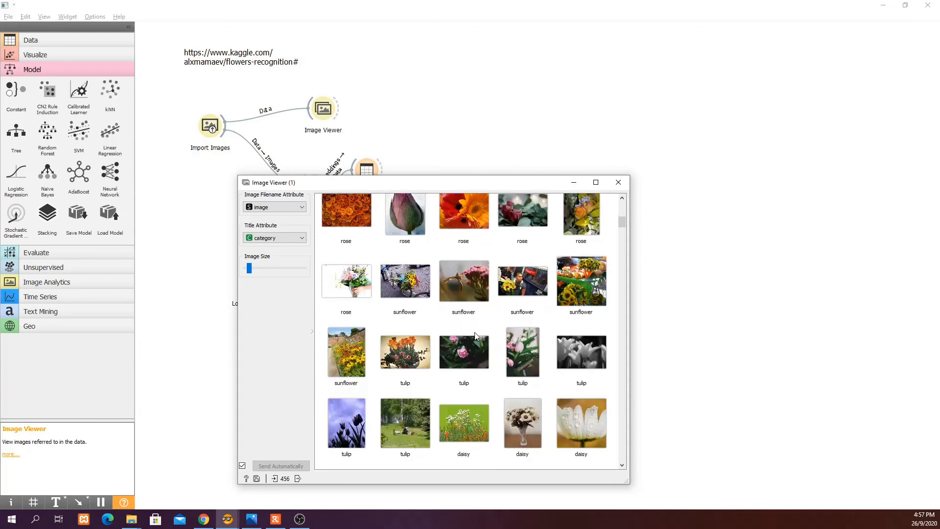
pyautogui.scroll(-3, 475, 336)
pyautogui.scroll(8, 591, 290)
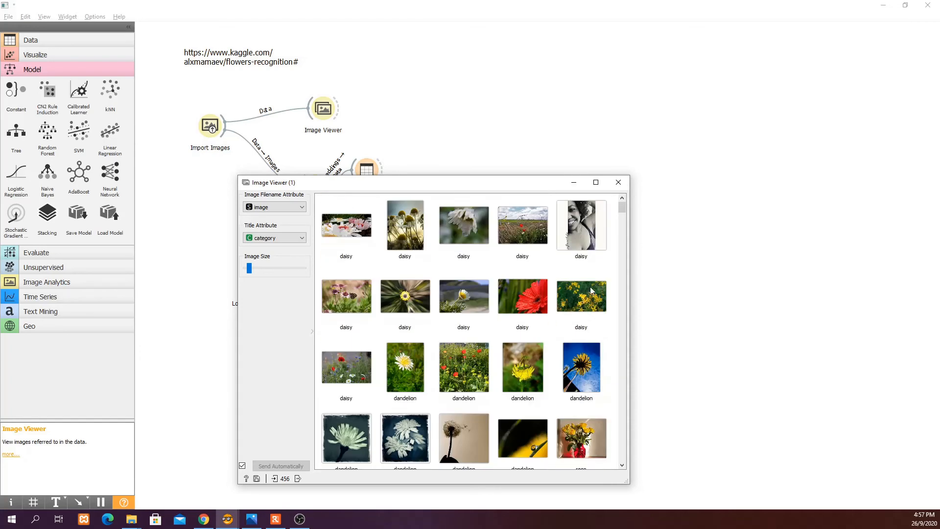
pyautogui.click(619, 182)
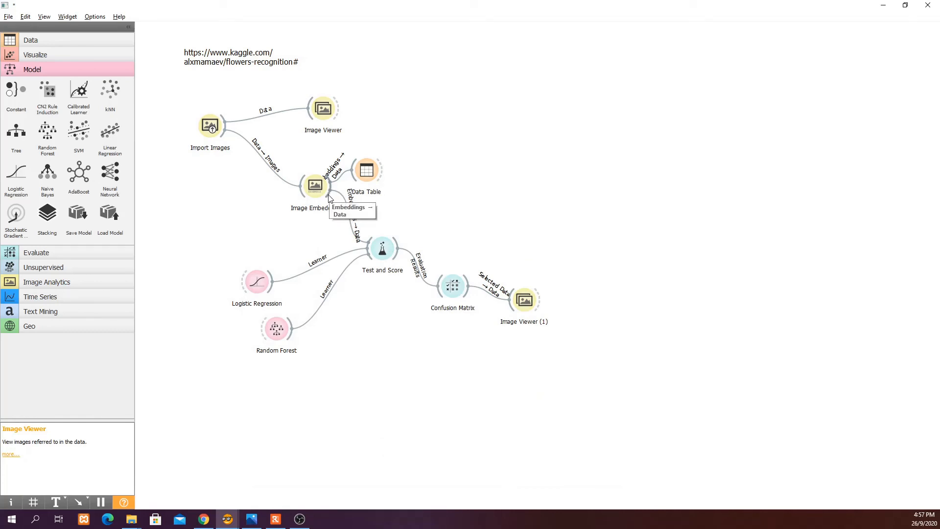
# Feed the embeddings into a second Logistic Regression widget and connect its model to a new Predictions widget
pyautogui.moveTo(327, 195); pyautogui.dragTo(385, 349)
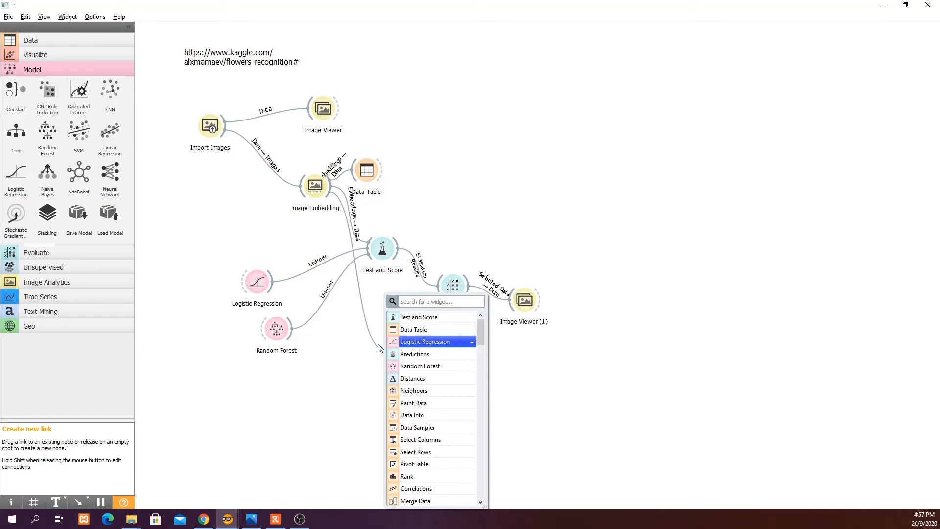
pyautogui.click(425, 342)
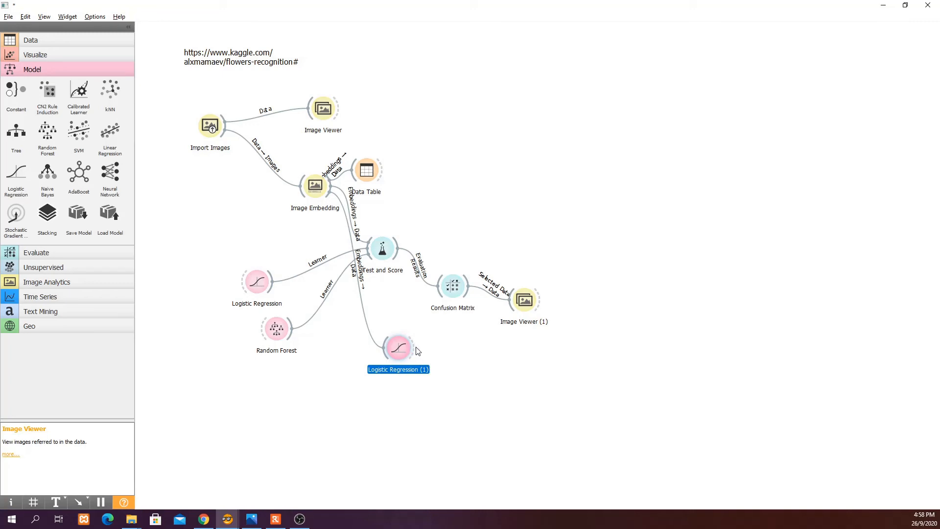
pyautogui.click(609, 335)
pyautogui.moveTo(414, 348); pyautogui.dragTo(474, 375)
pyautogui.press('Escape')
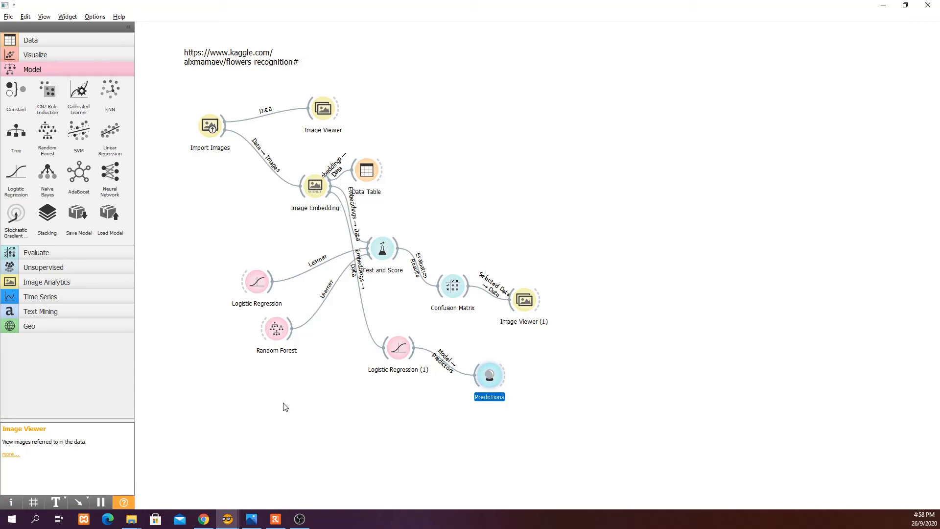
# Add a second Import Images widget and load the test folder from the T3 Image classification directory
pyautogui.click(39, 281)
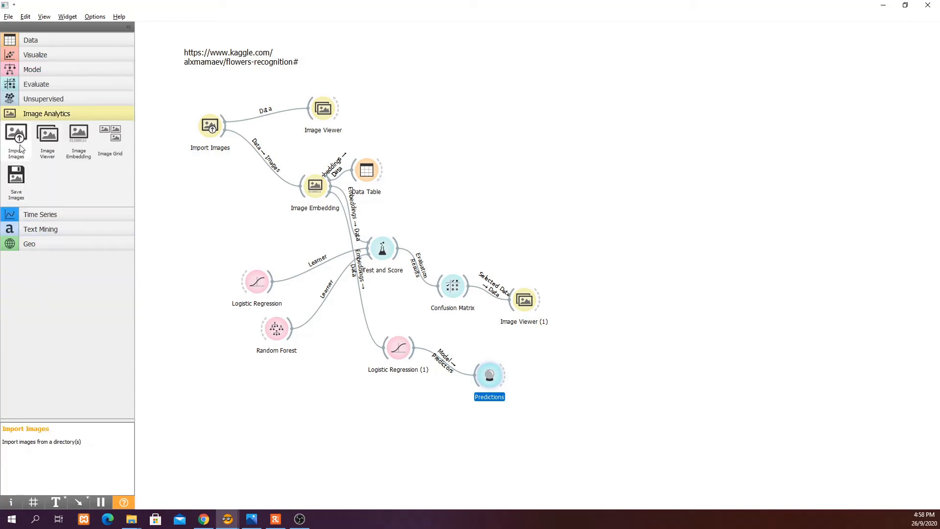
pyautogui.moveTo(16, 134); pyautogui.dragTo(252, 416)
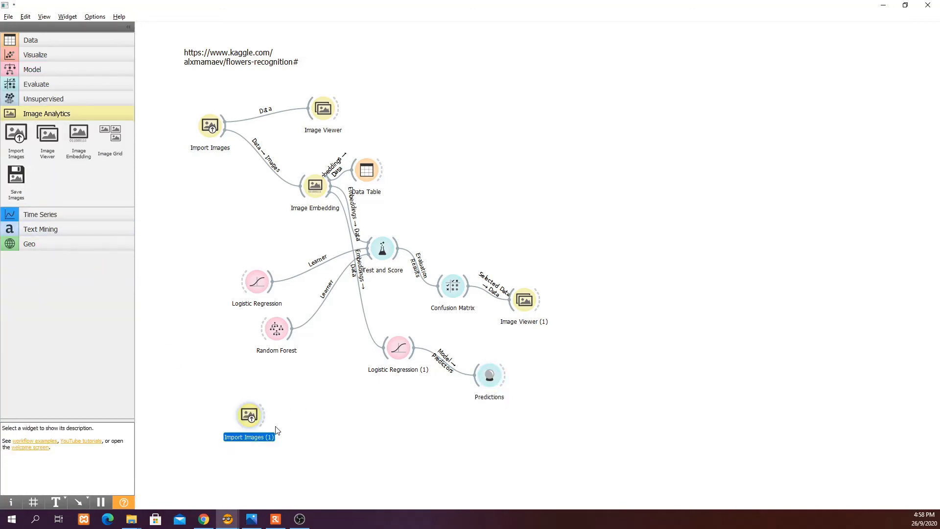
pyautogui.doubleClick(248, 420)
pyautogui.click(241, 320)
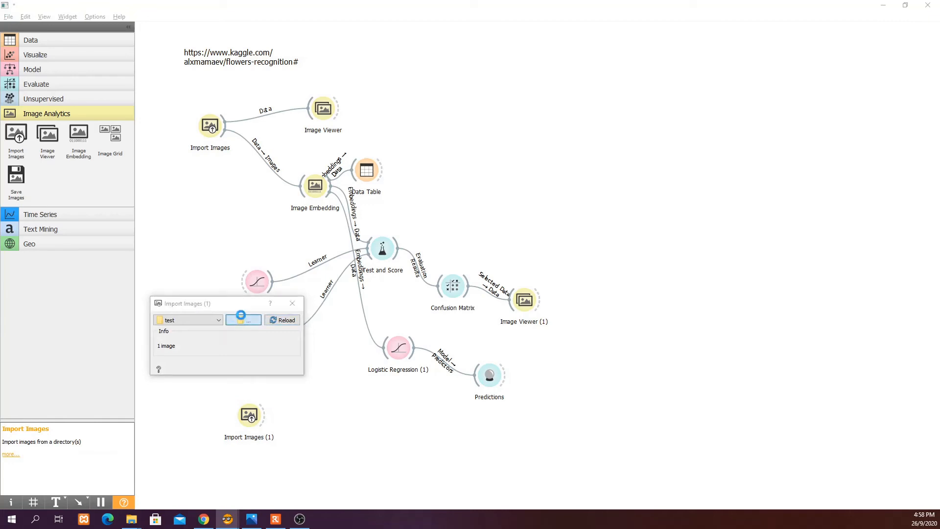
pyautogui.click(327, 261)
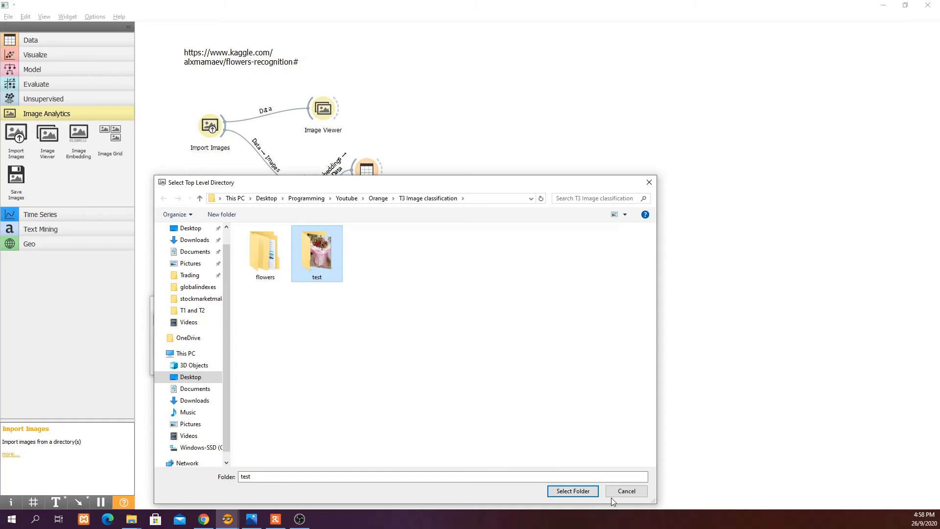
pyautogui.click(574, 494)
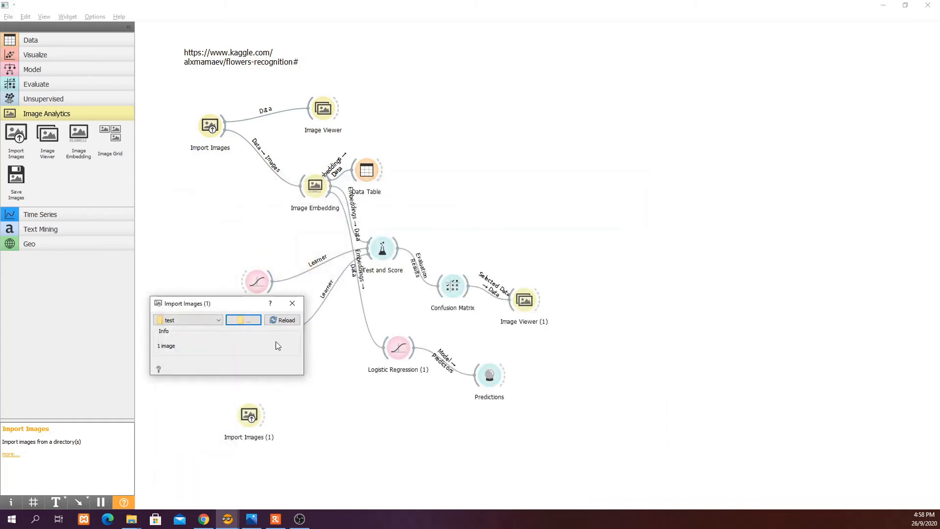
# Connect a new Image Viewer to the test Import Images widget and view the loaded test image
pyautogui.click(292, 303)
pyautogui.moveTo(265, 415); pyautogui.dragTo(310, 433)
pyautogui.click(338, 329)
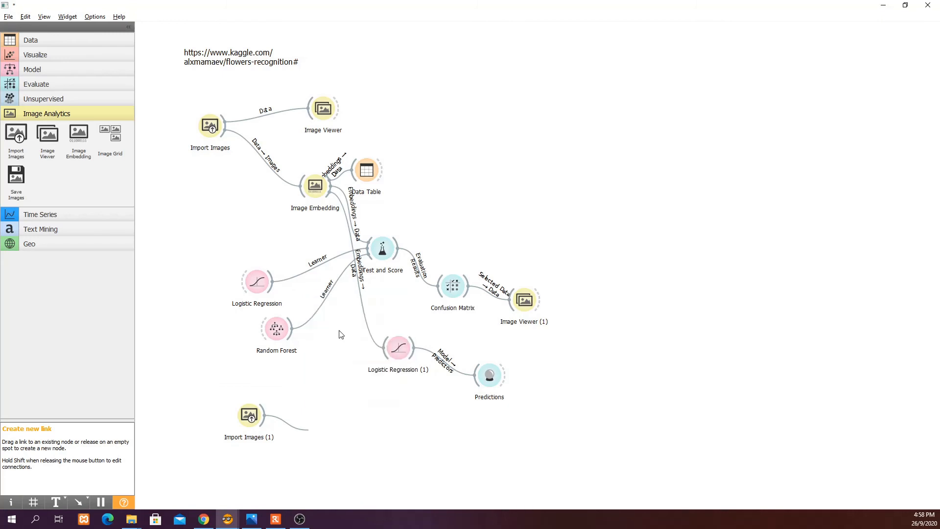
pyautogui.moveTo(325, 431); pyautogui.dragTo(320, 402)
pyautogui.doubleClick(320, 402)
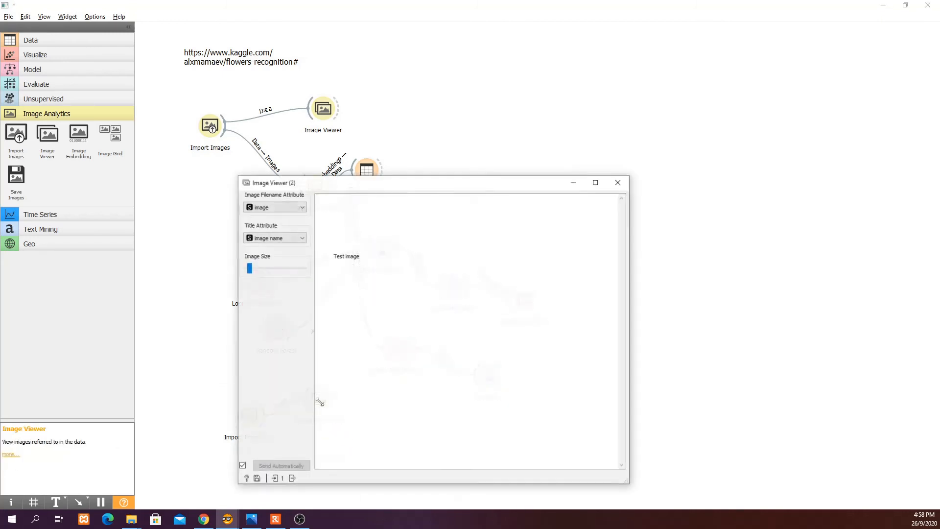
pyautogui.click(357, 253)
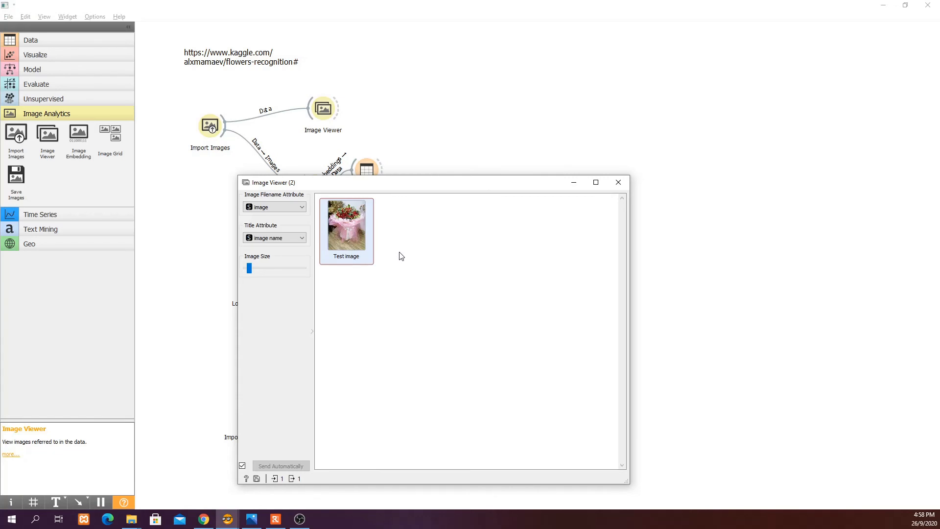
pyautogui.click(624, 181)
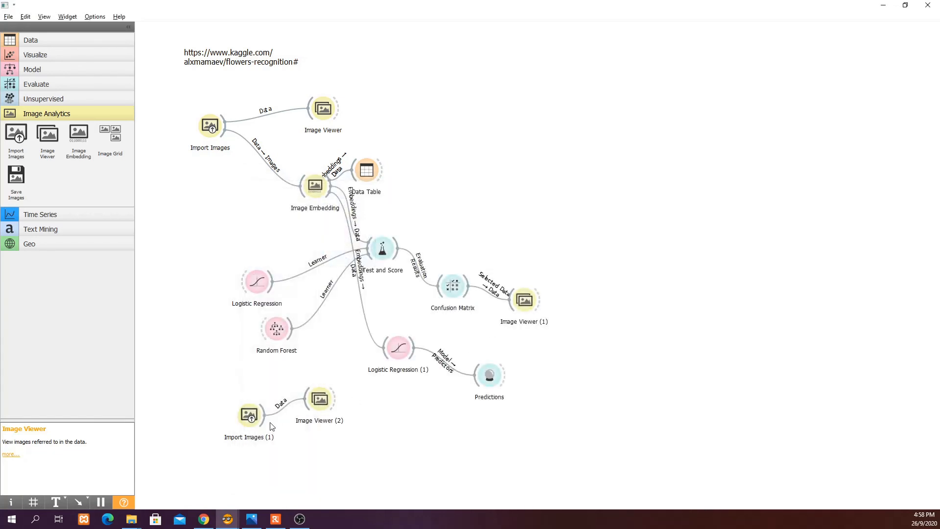
# Add an Image Embedding widget for the test images and connect its embeddings to the Predictions widget's data input
pyautogui.moveTo(269, 423); pyautogui.dragTo(344, 474)
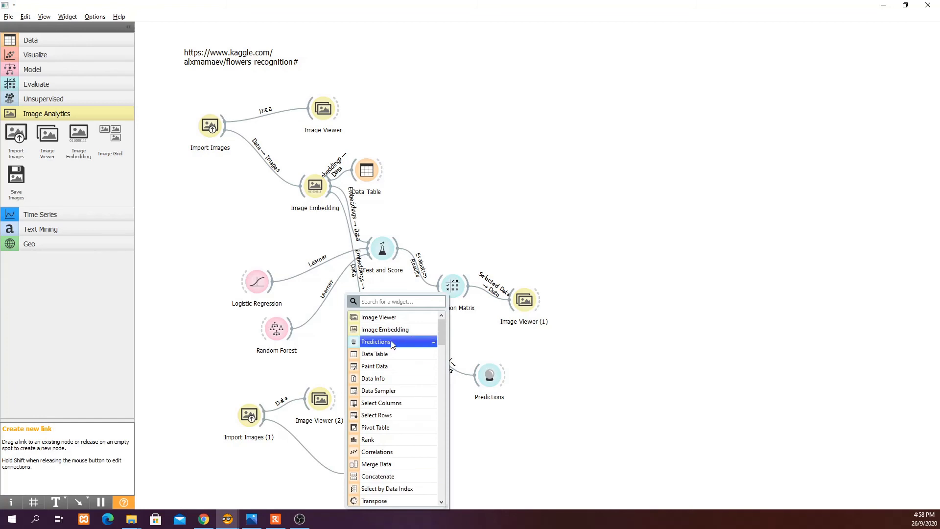
pyautogui.click(385, 329)
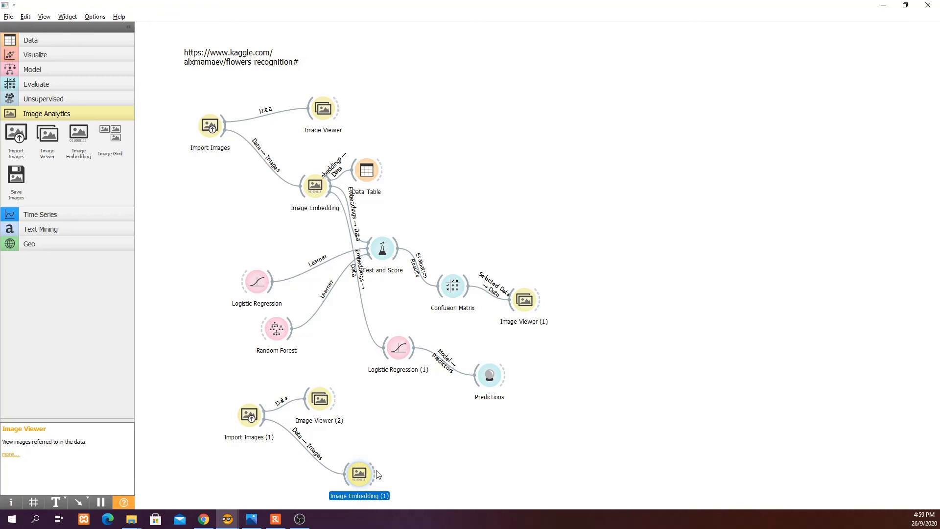
pyautogui.moveTo(380, 473); pyautogui.dragTo(479, 390)
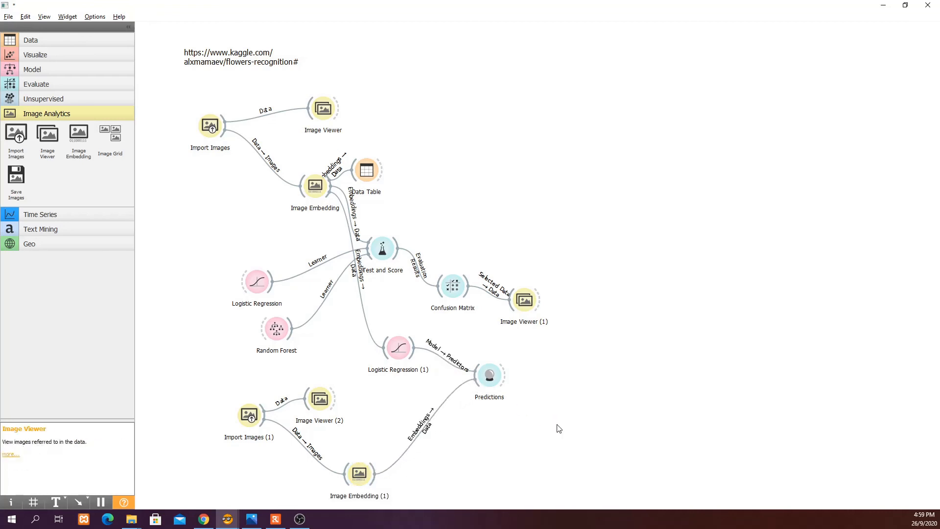
# Open the Predictions widget and compare the Logistic Regression prediction with the test photo in the image viewer
pyautogui.doubleClick(489, 376)
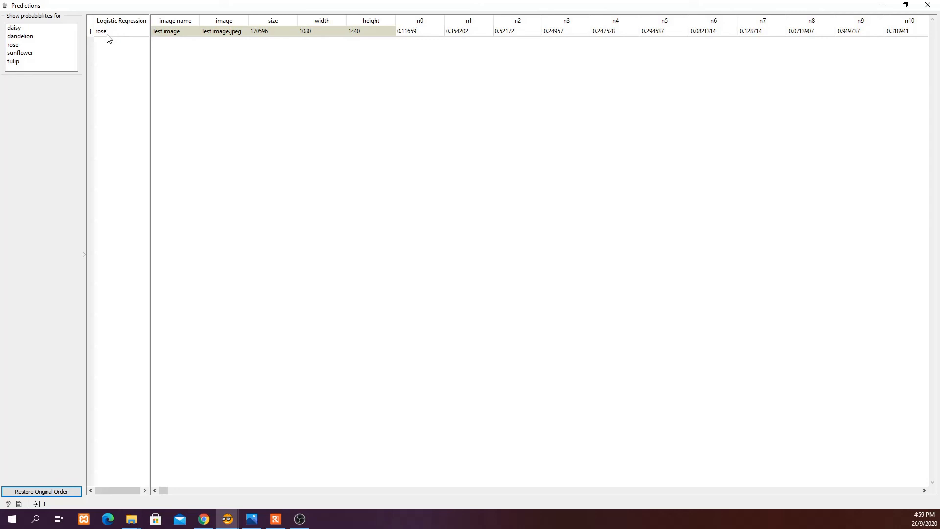
pyautogui.click(251, 520)
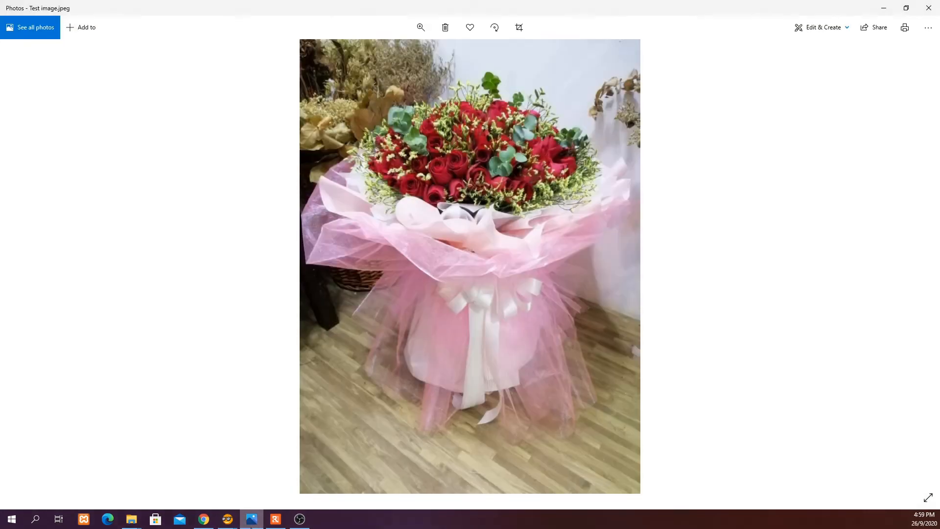
pyautogui.click(252, 520)
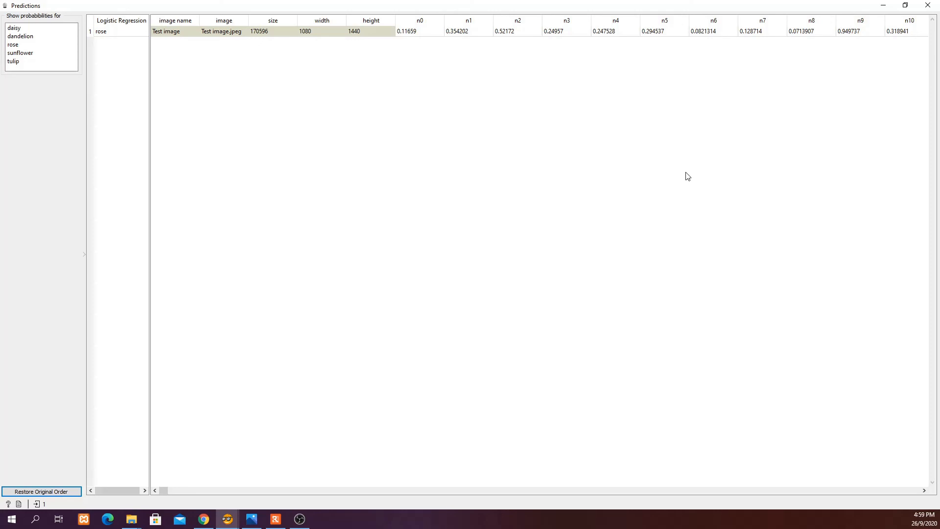
pyautogui.click(928, 5)
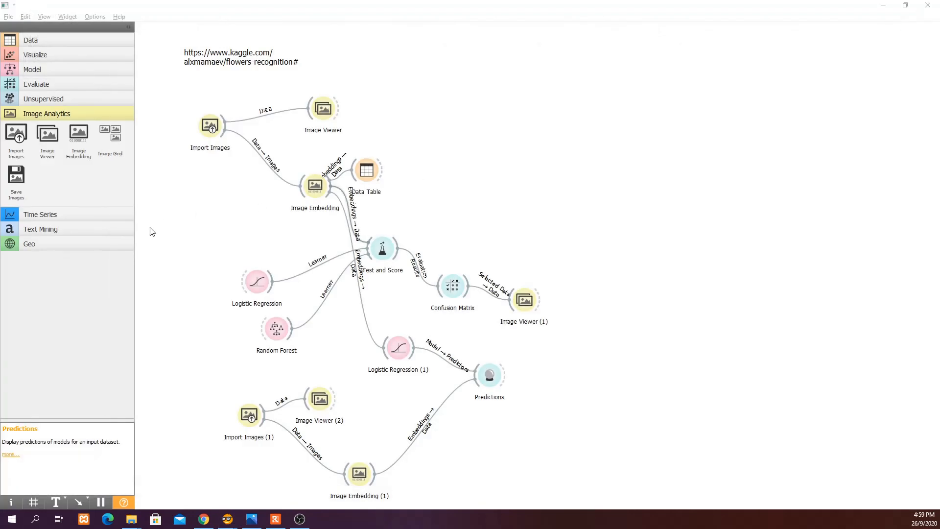